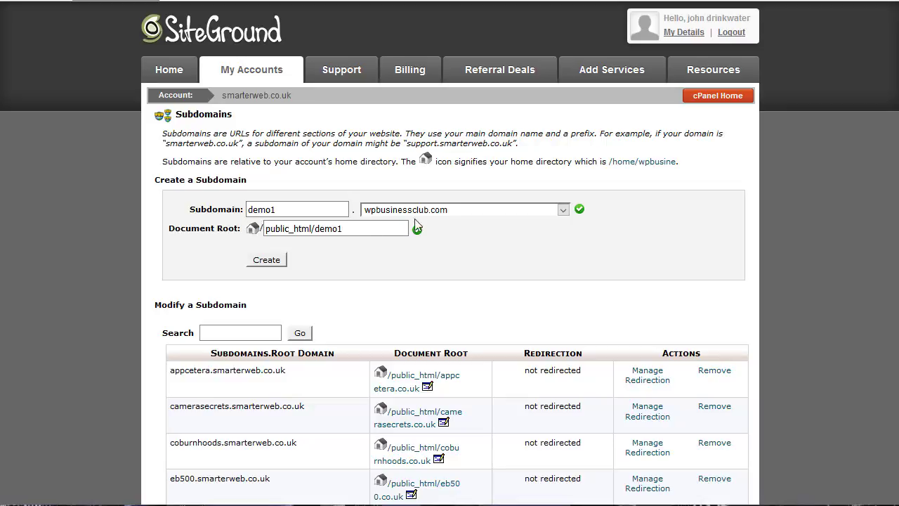
Create subdomain demo1 on wpbusinessclub.com with document root public_html/demo1.
{"action": "left_click", "coordinate": [278, 264]}
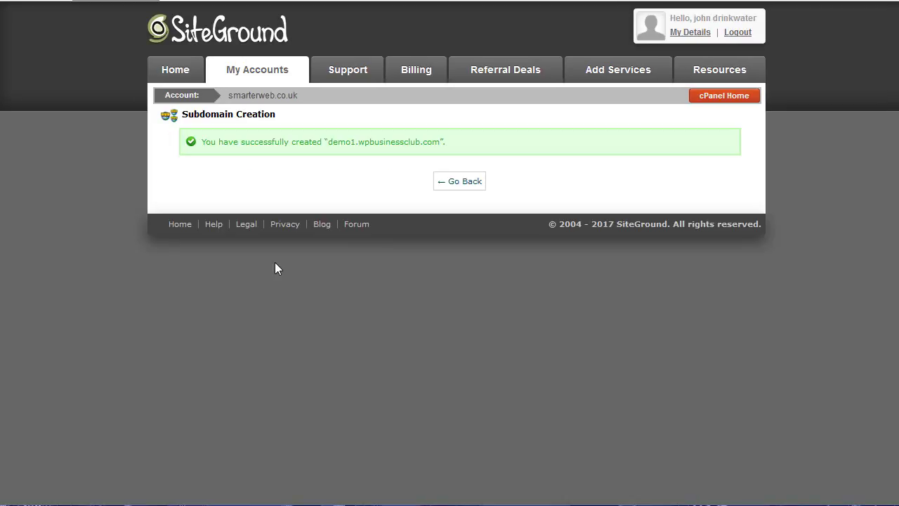
Return via the subdomains list to cPanel home and scroll to WordPress Tools.
{"action": "left_click", "coordinate": [464, 183]}
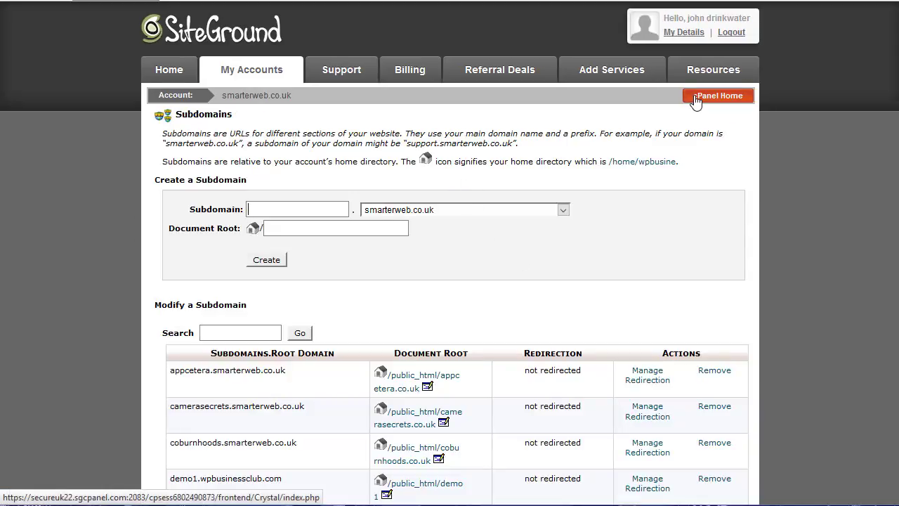
{"action": "left_click", "coordinate": [696, 100]}
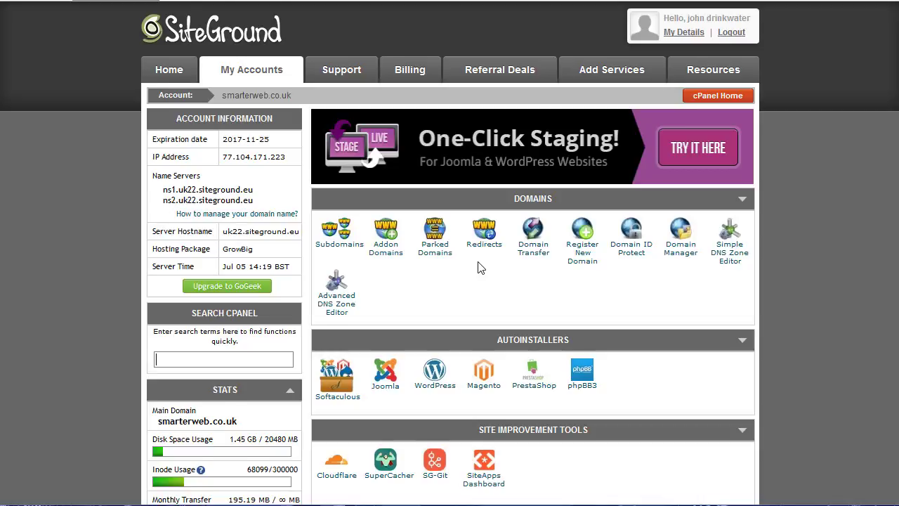
{"action": "scroll", "coordinate": [478, 267], "scroll_direction": "down", "scroll_amount": 2}
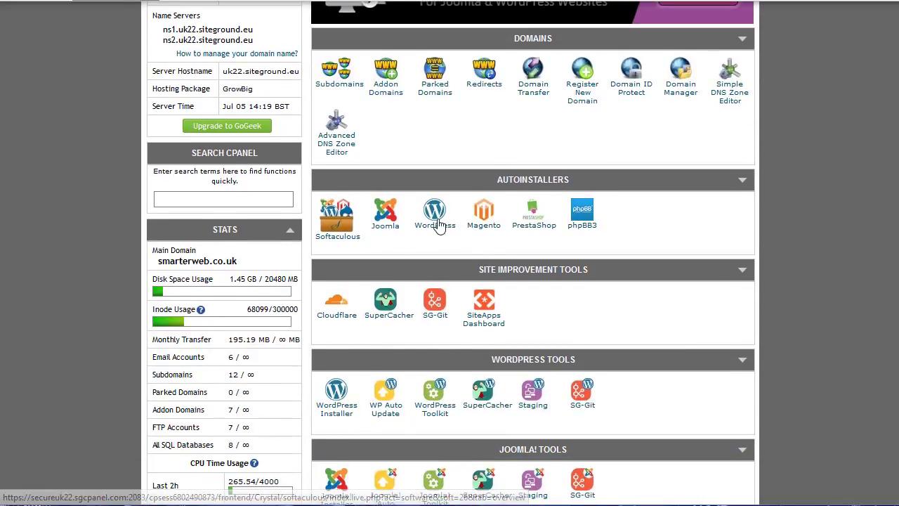
Open the Softaculous WordPress installer's installation form.
{"action": "left_click", "coordinate": [337, 410]}
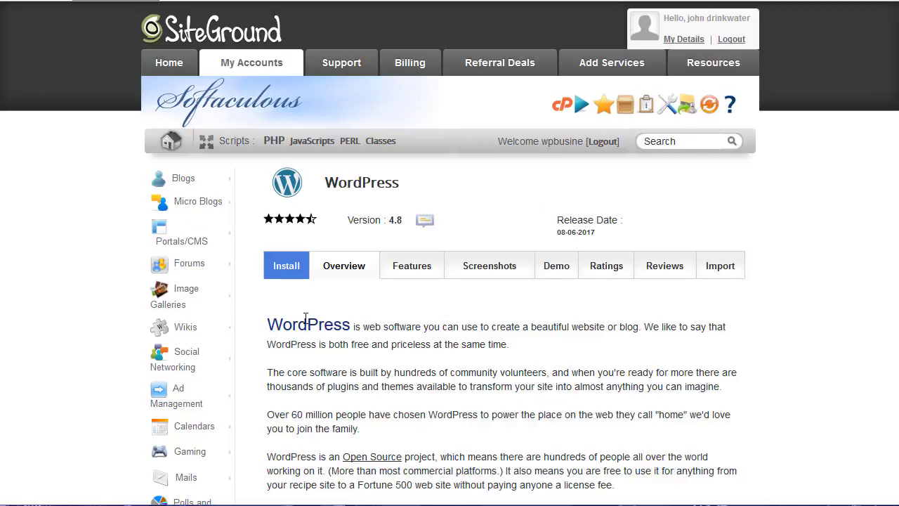
{"action": "scroll", "coordinate": [305, 317], "scroll_direction": "down", "scroll_amount": 2}
{"action": "scroll", "coordinate": [288, 274], "scroll_direction": "up", "scroll_amount": 2}
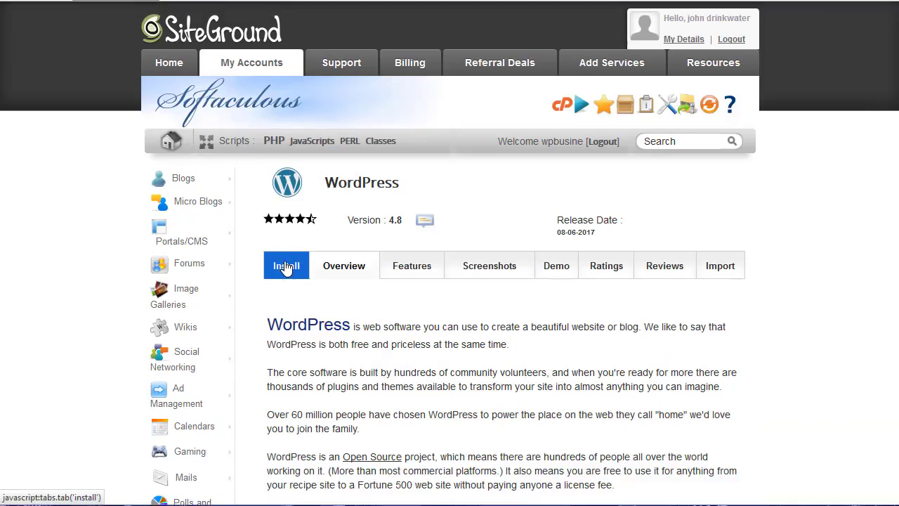
{"action": "left_click", "coordinate": [286, 268]}
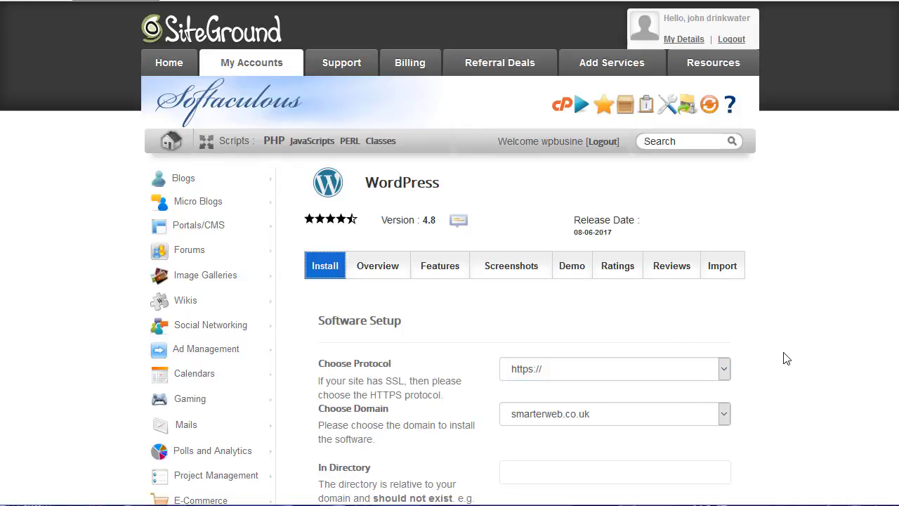
{"action": "scroll", "coordinate": [780, 355], "scroll_direction": "down", "scroll_amount": 1}
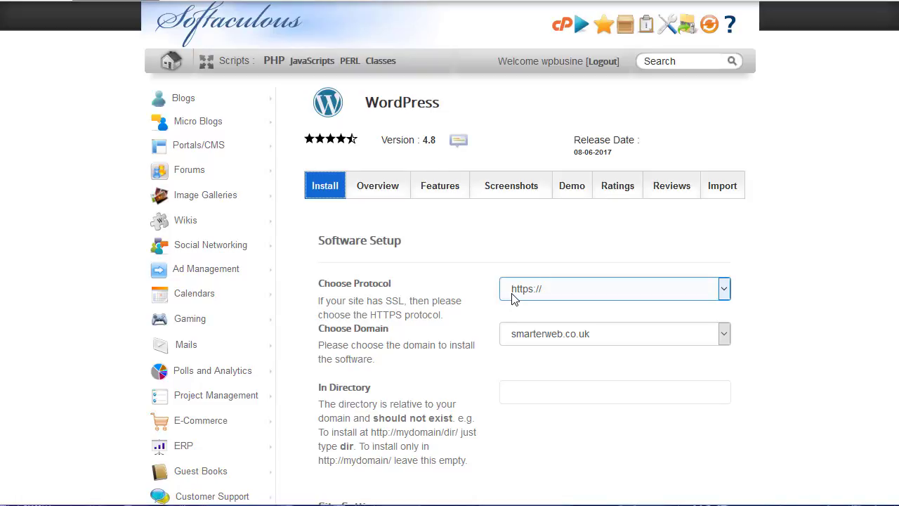
{"action": "left_click", "coordinate": [544, 295]}
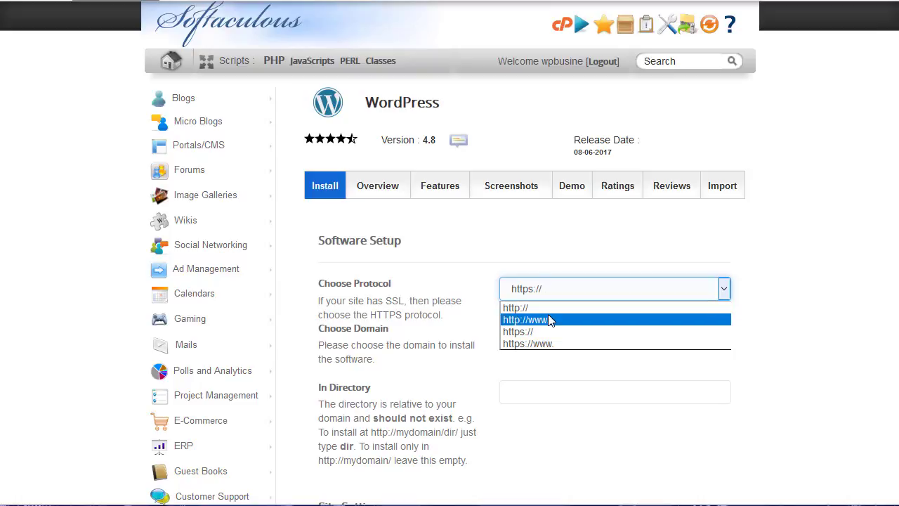
{"action": "left_click", "coordinate": [551, 320]}
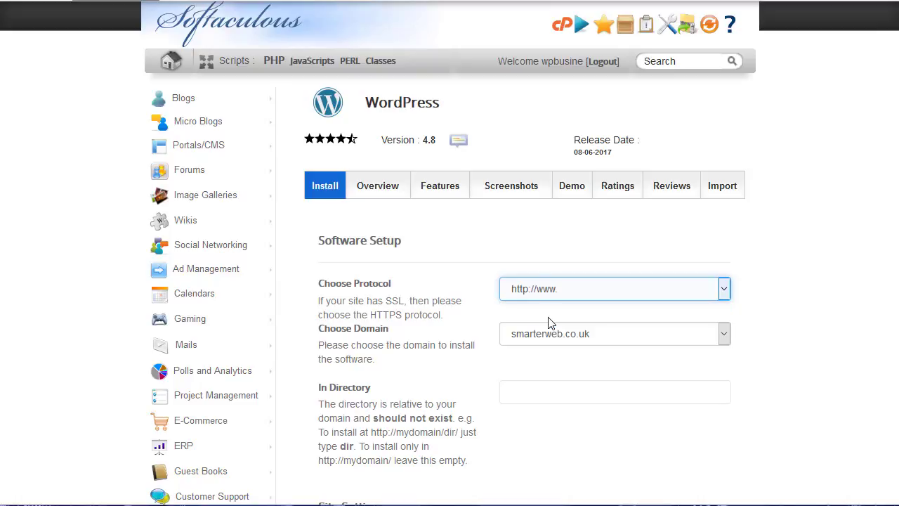
{"action": "left_click", "coordinate": [627, 335]}
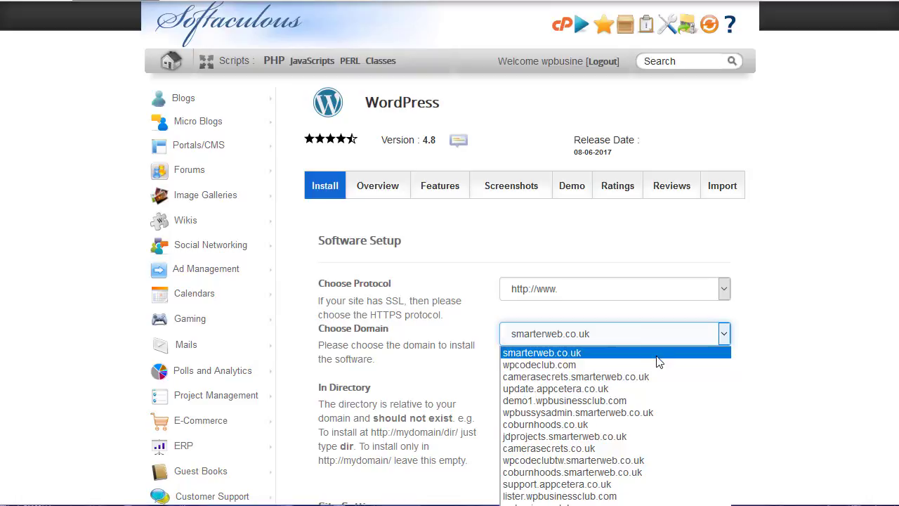
{"action": "left_click", "coordinate": [636, 401]}
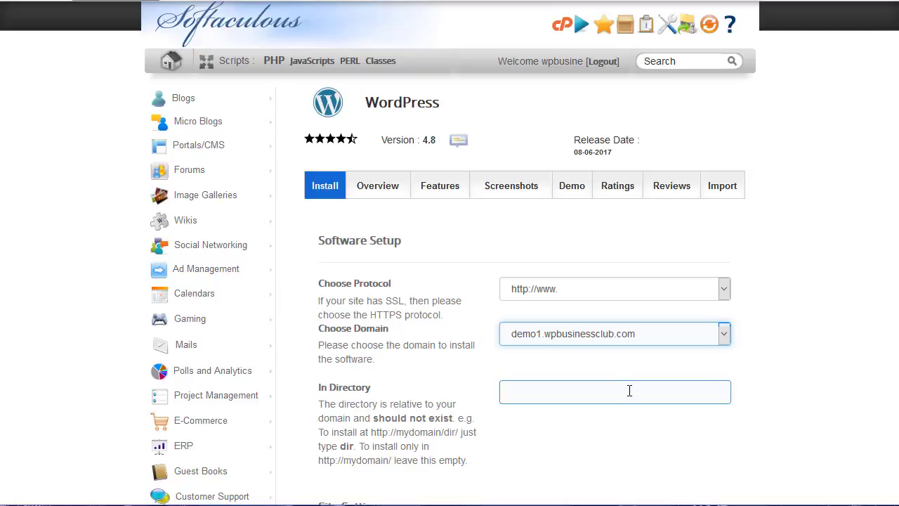
Select the whole generated admin password.
{"action": "scroll", "coordinate": [637, 387], "scroll_direction": "down", "scroll_amount": 3}
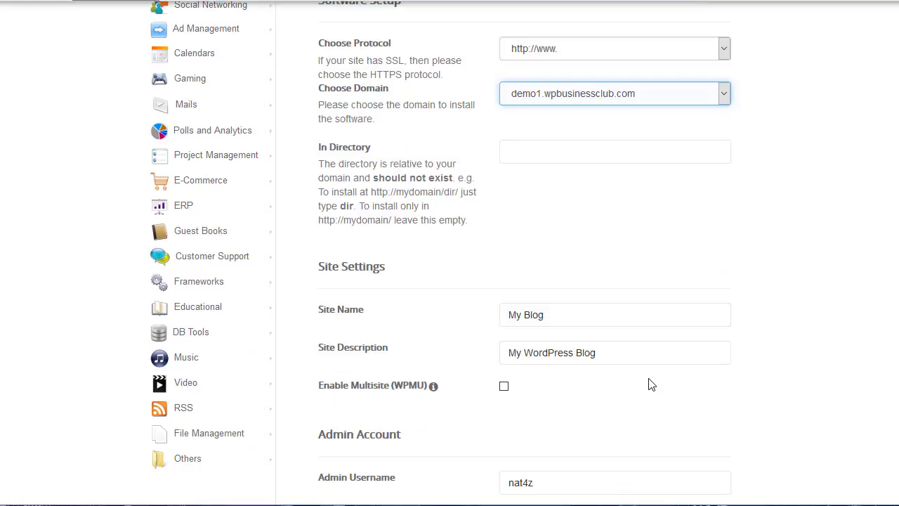
{"action": "scroll", "coordinate": [652, 385], "scroll_direction": "down", "scroll_amount": 2}
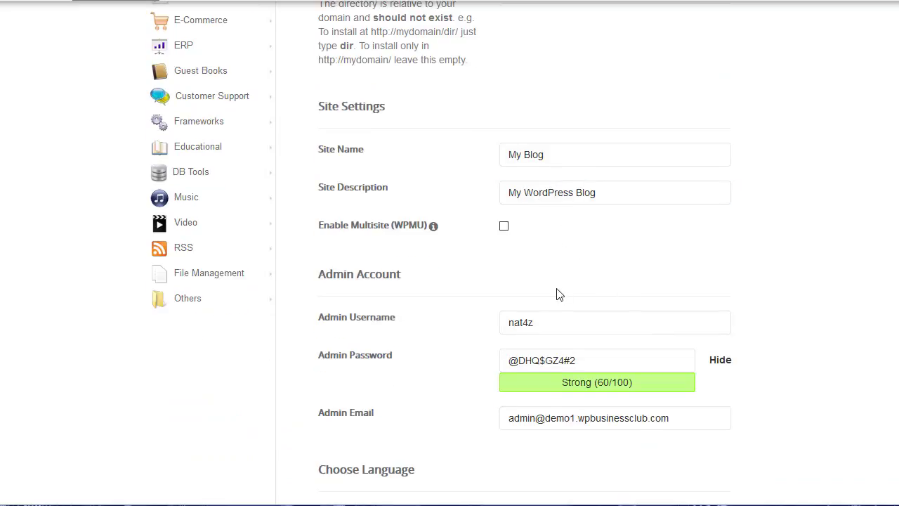
{"action": "left_click", "coordinate": [586, 360]}
{"action": "left_click_drag", "start_coordinate": [576, 360], "coordinate": [473, 360]}
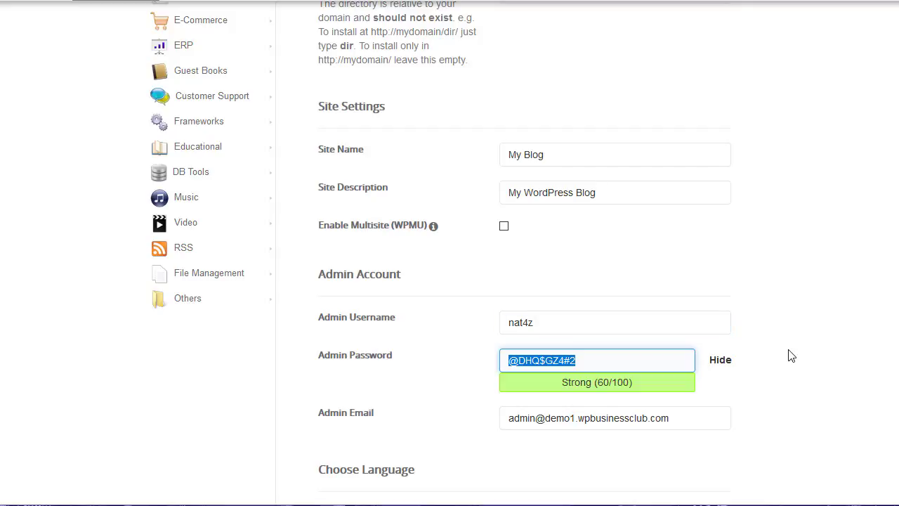
{"action": "scroll", "coordinate": [738, 358], "scroll_direction": "down", "scroll_amount": 1}
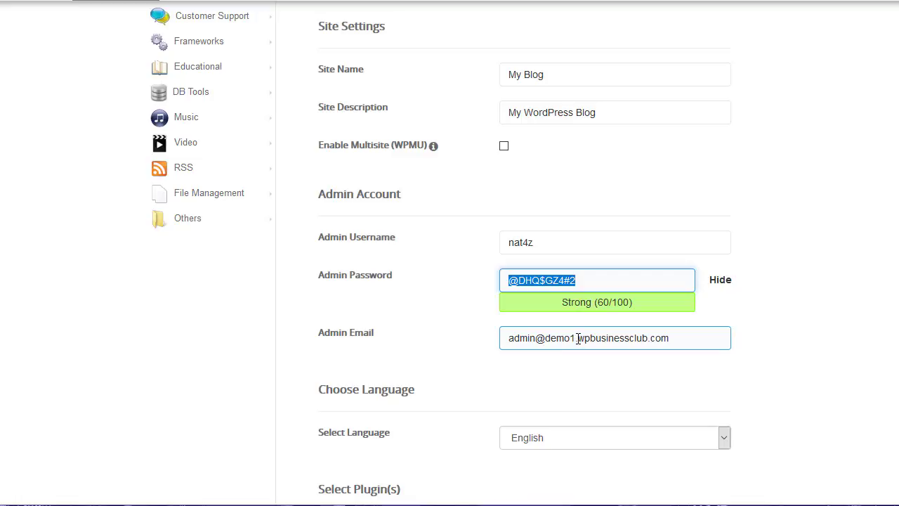
{"action": "left_click_drag", "start_coordinate": [577, 339], "coordinate": [548, 342]}
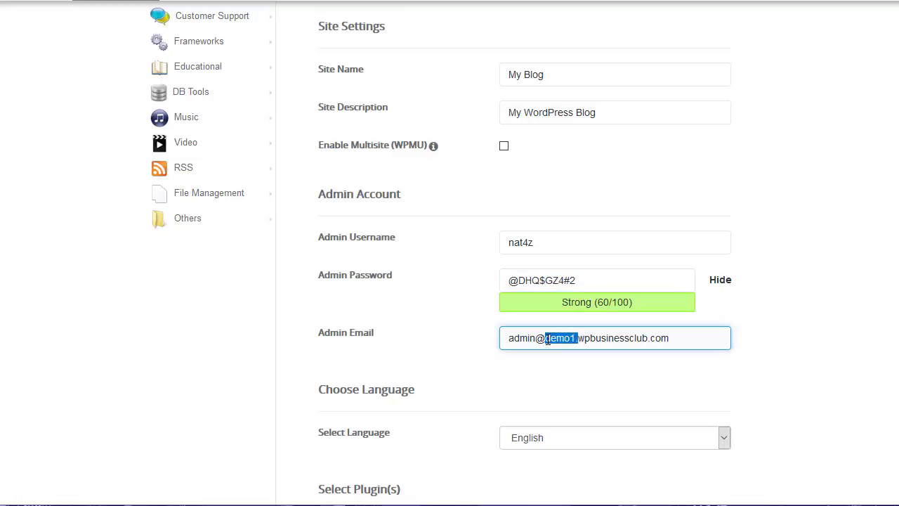
{"action": "key", "text": "BackSpace"}
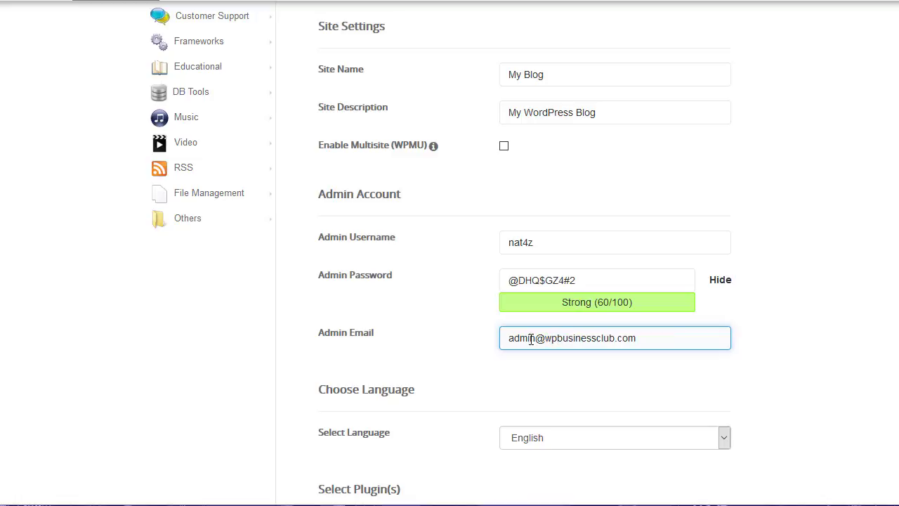
{"action": "key", "text": "shift+Home"}
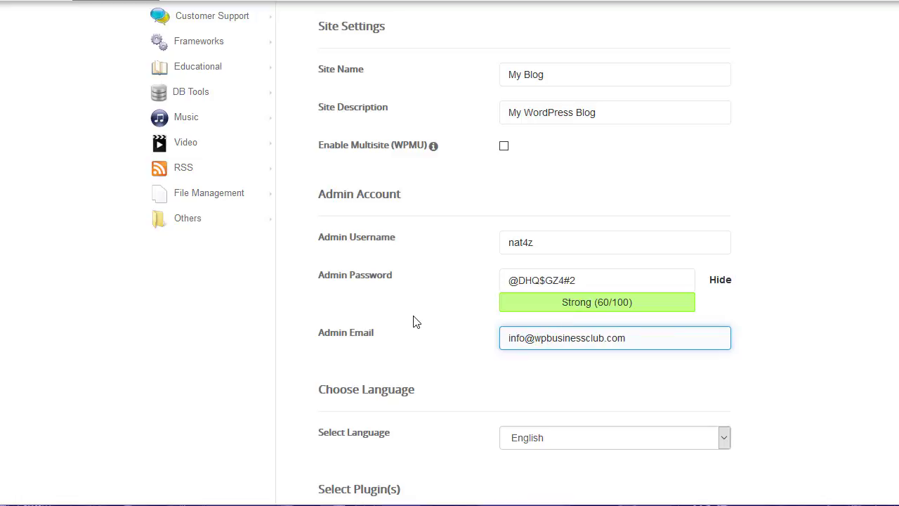
Start the WordPress installation.
{"action": "scroll", "coordinate": [773, 347], "scroll_direction": "down", "scroll_amount": 3}
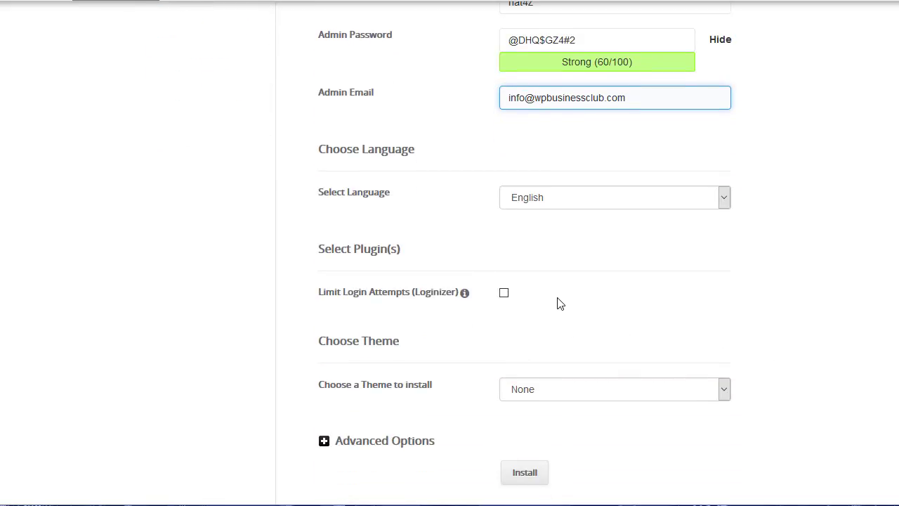
{"action": "scroll", "coordinate": [562, 303], "scroll_direction": "down", "scroll_amount": 1}
{"action": "scroll", "coordinate": [601, 351], "scroll_direction": "down", "scroll_amount": 1}
{"action": "left_click", "coordinate": [527, 320]}
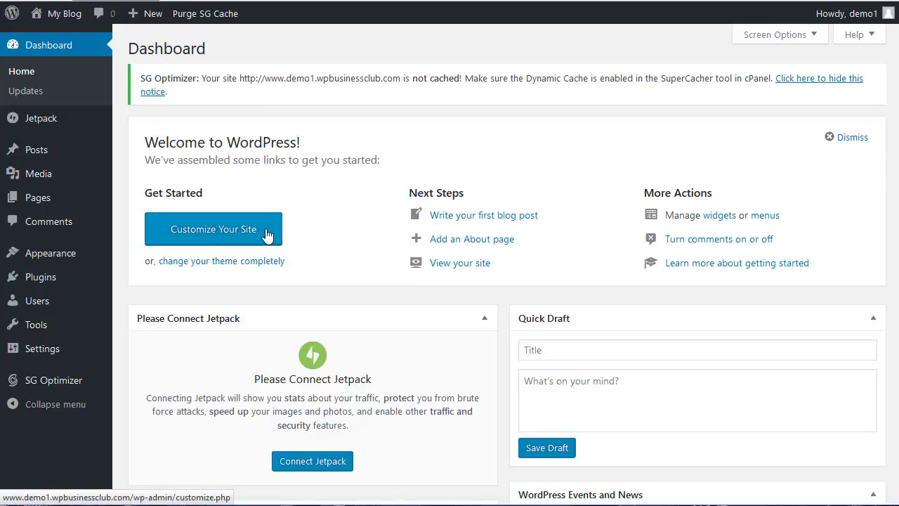
Visit the My Blog front page, scroll through it, then return to the Dashboard.
{"action": "mouse_move", "coordinate": [62, 16]}
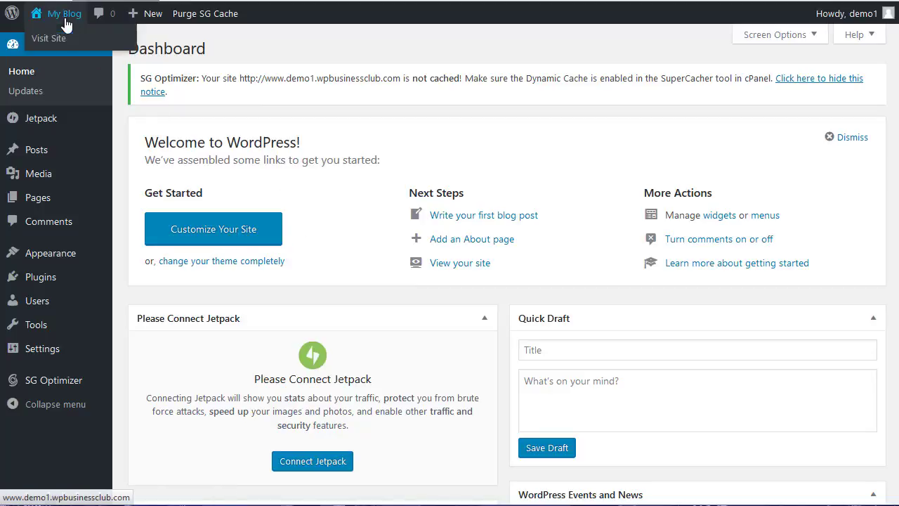
{"action": "left_click", "coordinate": [58, 40]}
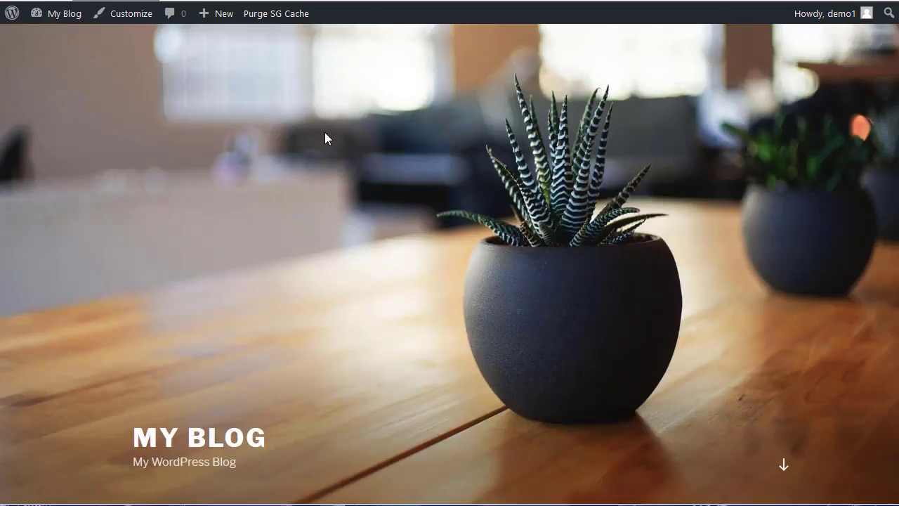
{"action": "scroll", "coordinate": [326, 137], "scroll_direction": "down", "scroll_amount": 10}
{"action": "scroll", "coordinate": [324, 139], "scroll_direction": "down", "scroll_amount": 5}
{"action": "mouse_move", "coordinate": [65, 17]}
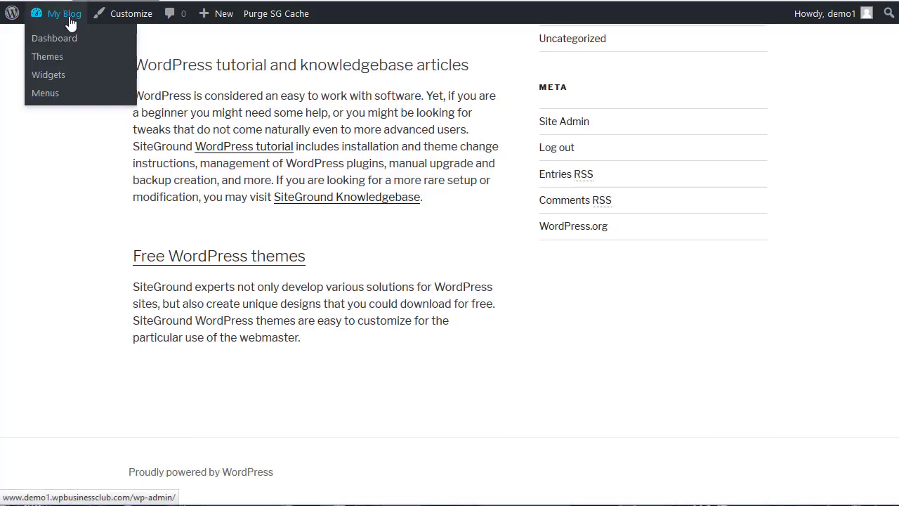
{"action": "left_click", "coordinate": [68, 42]}
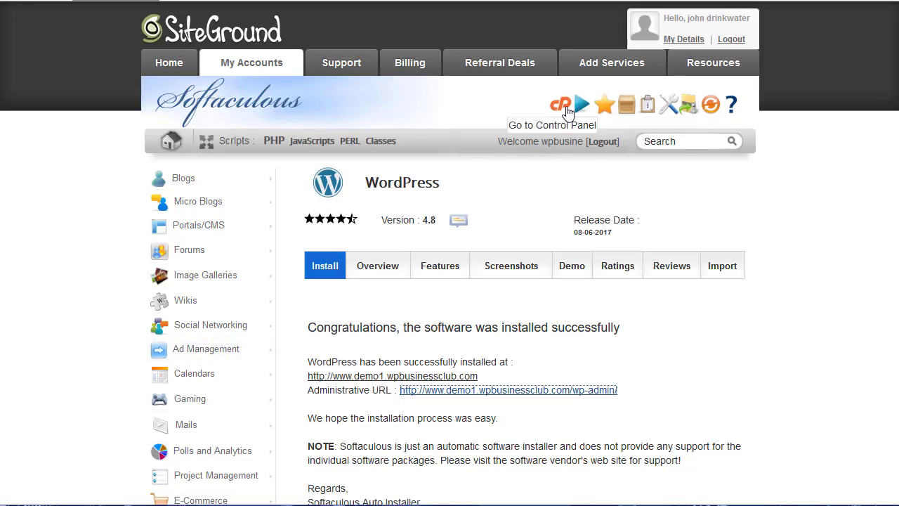
Go to cPanel home and open Let's Encrypt in the Security section.
{"action": "left_click", "coordinate": [562, 106]}
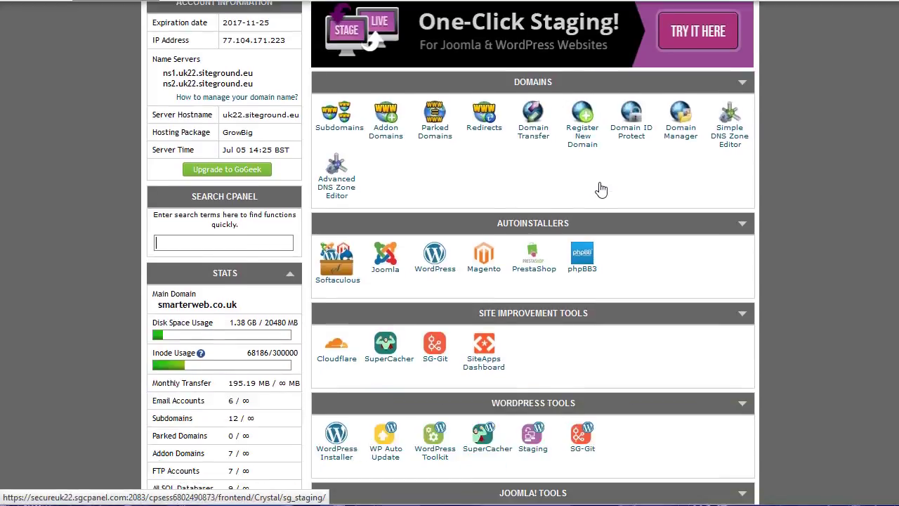
{"action": "scroll", "coordinate": [604, 189], "scroll_direction": "down", "scroll_amount": 3}
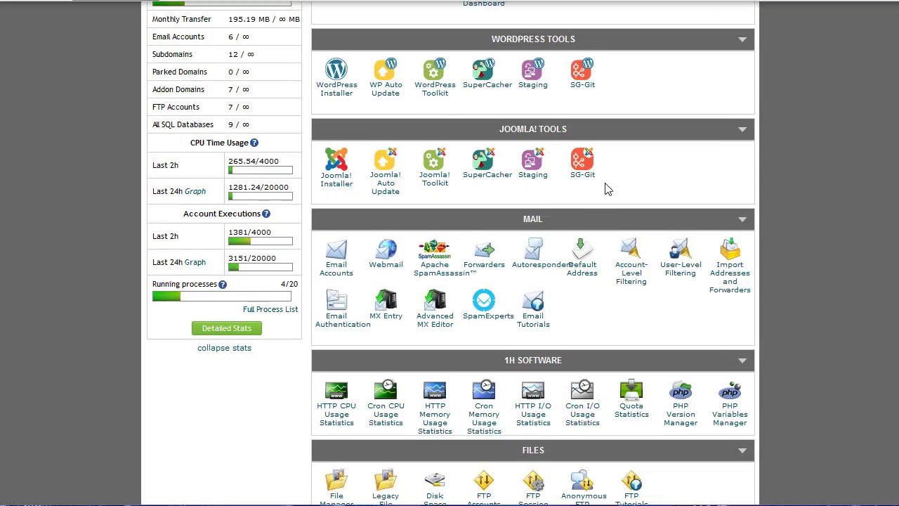
{"action": "scroll", "coordinate": [608, 190], "scroll_direction": "down", "scroll_amount": 3}
{"action": "scroll", "coordinate": [608, 190], "scroll_direction": "down", "scroll_amount": 3}
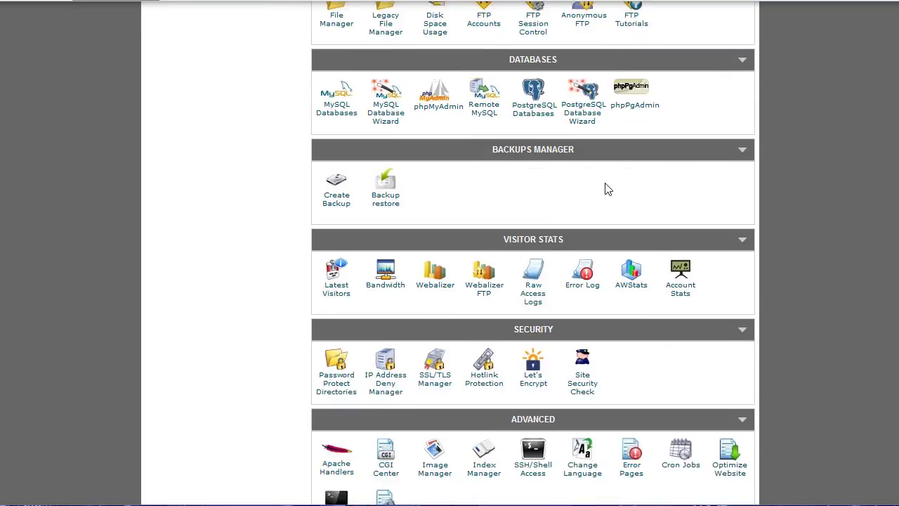
{"action": "scroll", "coordinate": [608, 189], "scroll_direction": "down", "scroll_amount": 3}
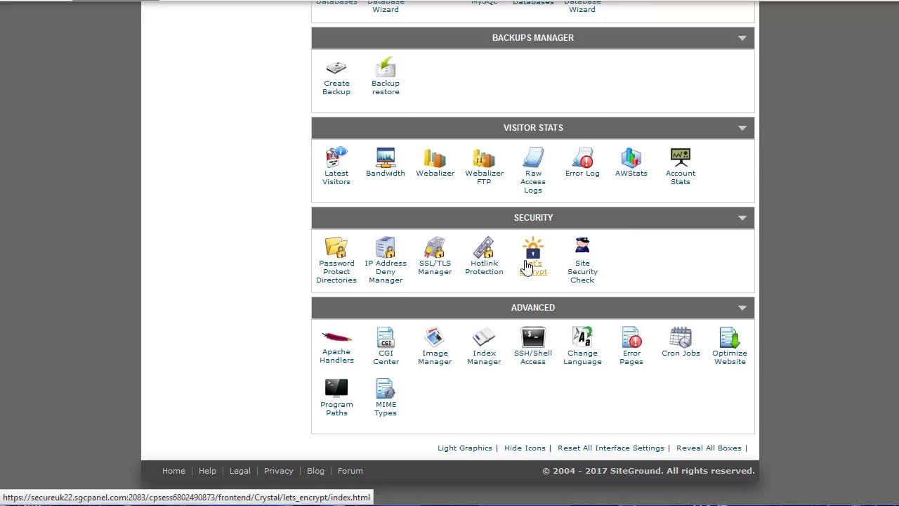
{"action": "left_click", "coordinate": [528, 266]}
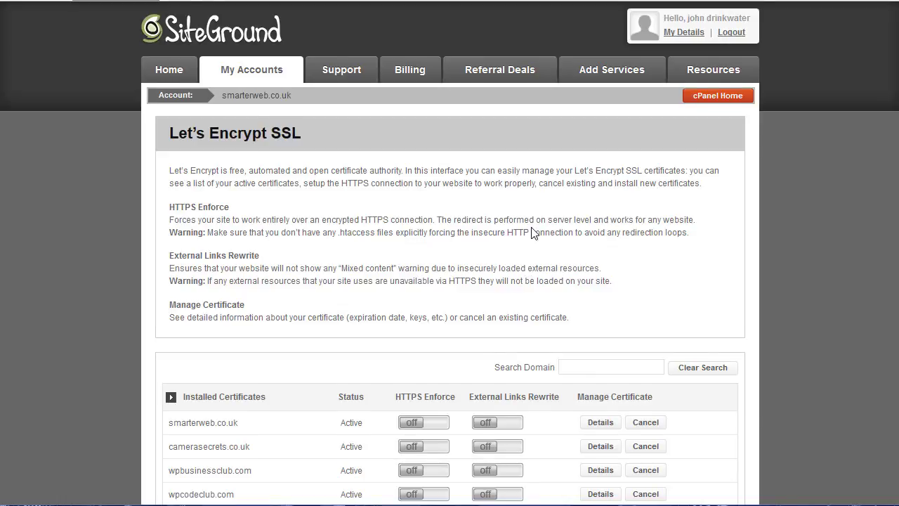
Install a Let's Encrypt certificate for demo1.wpbusinessclub.com and dismiss the success message.
{"action": "scroll", "coordinate": [532, 228], "scroll_direction": "down", "scroll_amount": 3}
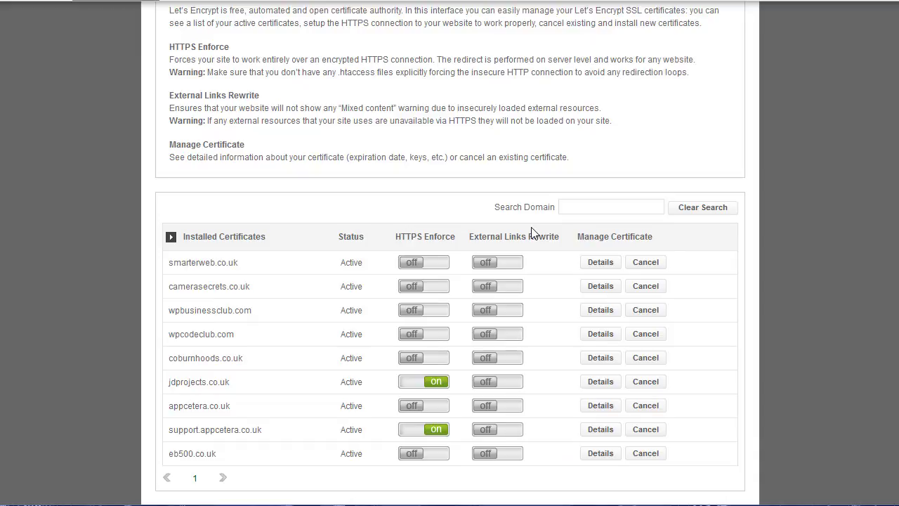
{"action": "scroll", "coordinate": [532, 232], "scroll_direction": "down", "scroll_amount": 1}
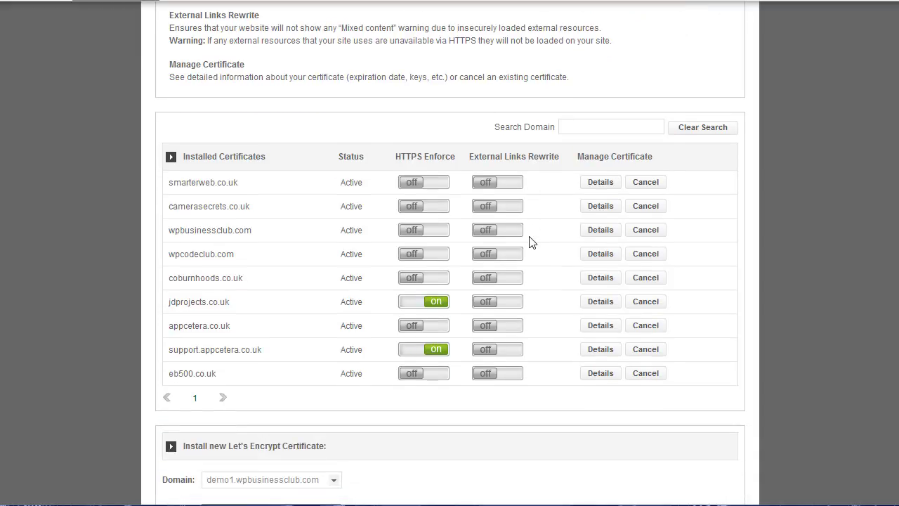
{"action": "scroll", "coordinate": [532, 241], "scroll_direction": "down", "scroll_amount": 1}
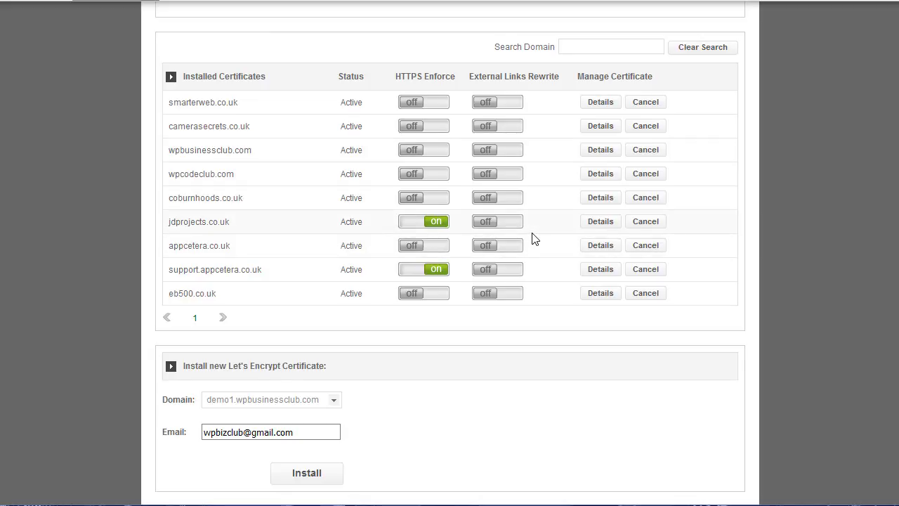
{"action": "scroll", "coordinate": [534, 239], "scroll_direction": "down", "scroll_amount": 1}
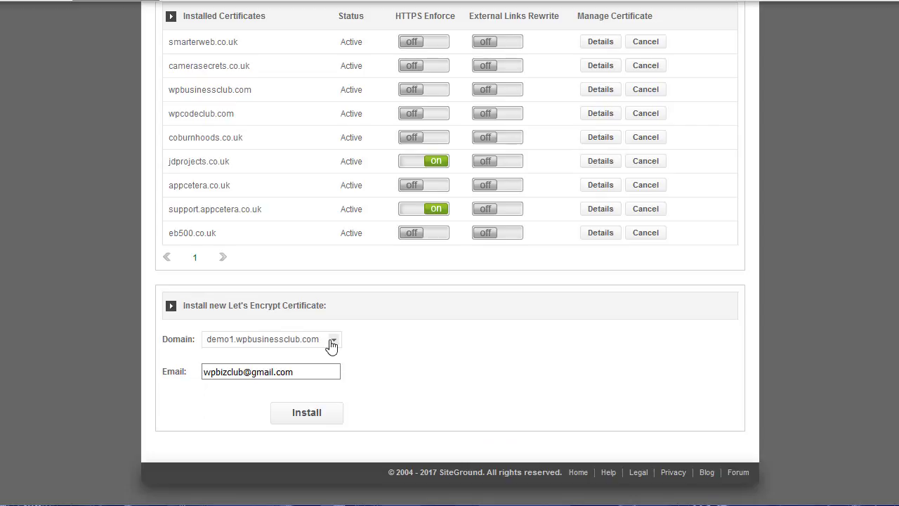
{"action": "left_click", "coordinate": [333, 341]}
{"action": "left_click", "coordinate": [325, 355]}
{"action": "left_click", "coordinate": [311, 417]}
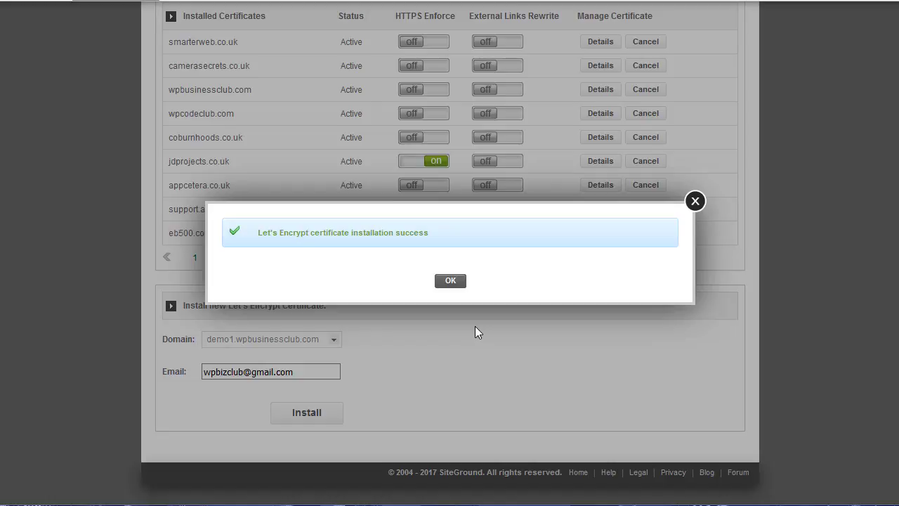
{"action": "left_click", "coordinate": [450, 281]}
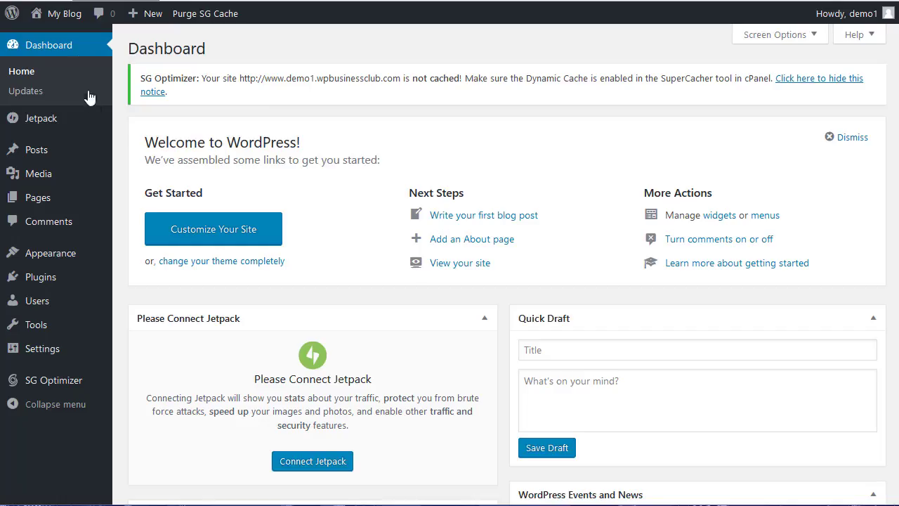
Open the My Blog front page via Visit Site in the admin bar.
{"action": "mouse_move", "coordinate": [61, 26]}
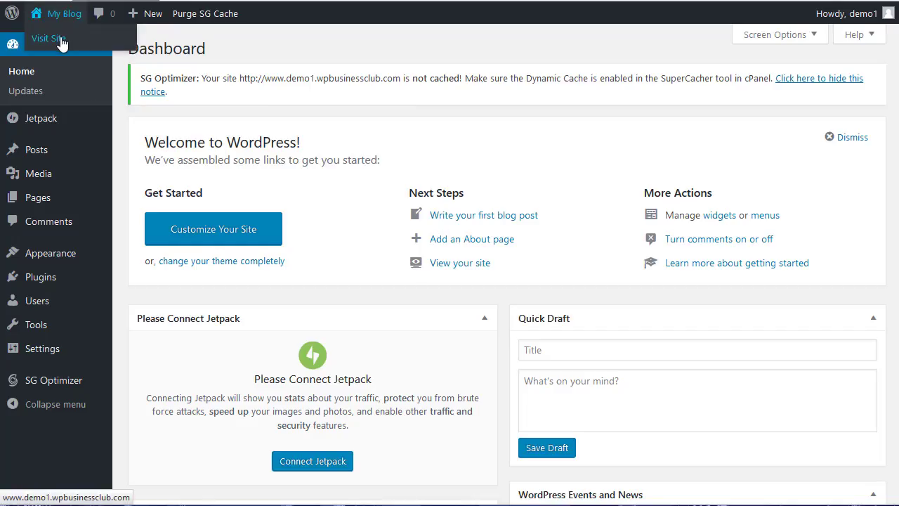
{"action": "left_click", "coordinate": [61, 41]}
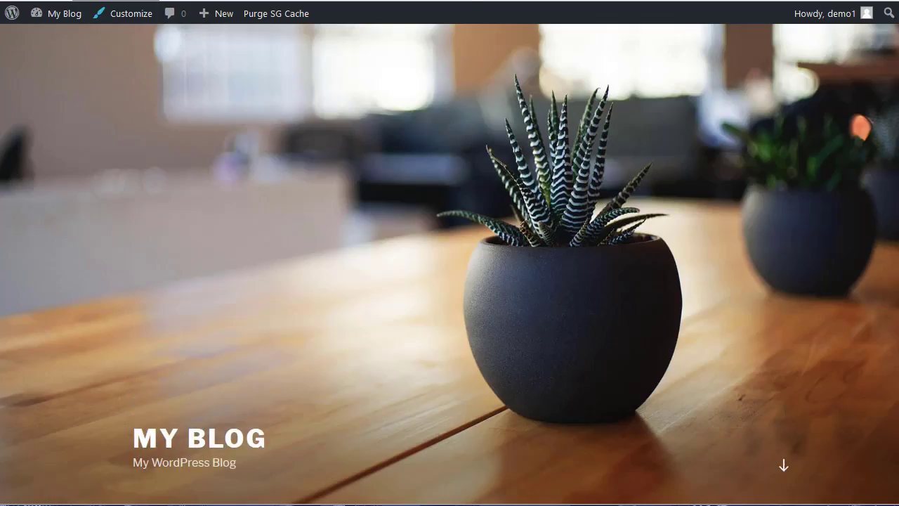
{"action": "mouse_move", "coordinate": [53, 0]}
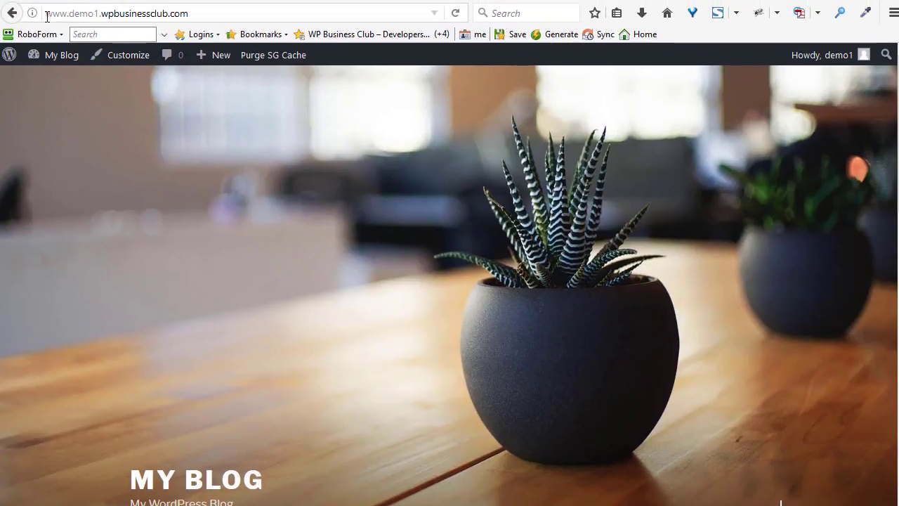
{"action": "left_click", "coordinate": [47, 14]}
{"action": "double_click", "coordinate": [47, 14]}
{"action": "left_click", "coordinate": [46, 15]}
{"action": "type", "text": "https:"}
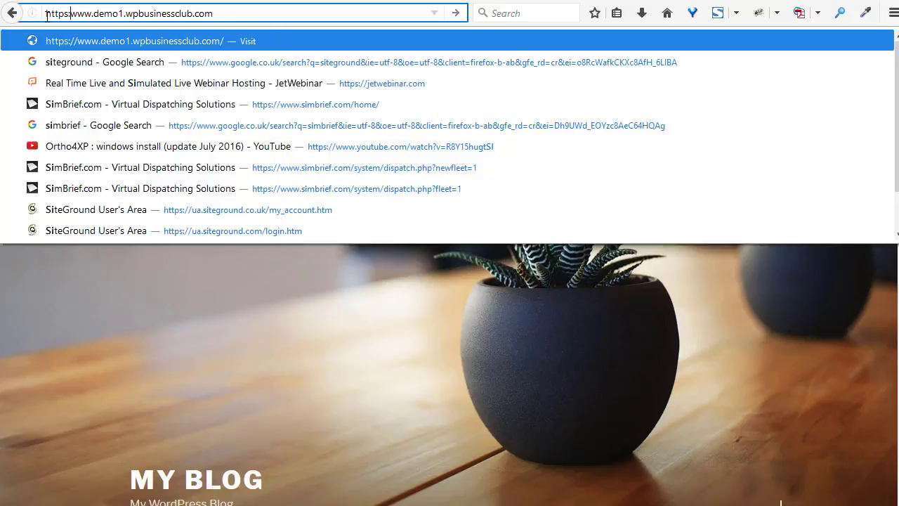
{"action": "type", "text": "//"}
{"action": "key", "text": "Return"}
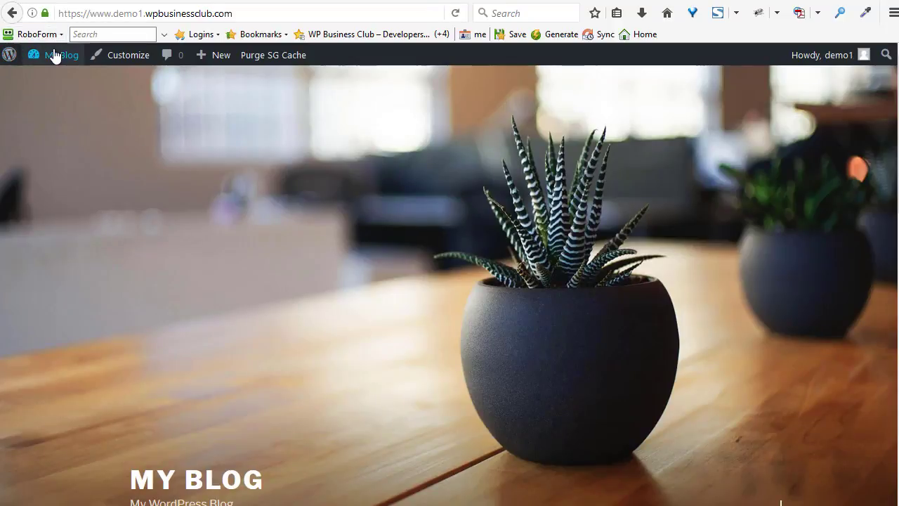
Go to the Dashboard and log in with the saved password.
{"action": "mouse_move", "coordinate": [54, 55]}
{"action": "left_click", "coordinate": [51, 83]}
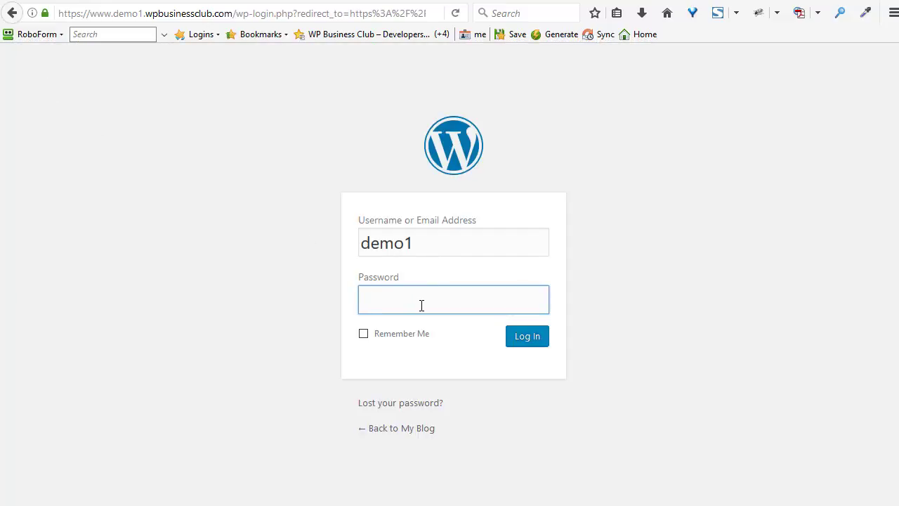
{"action": "key", "text": "ctrl+v"}
{"action": "left_click", "coordinate": [527, 338]}
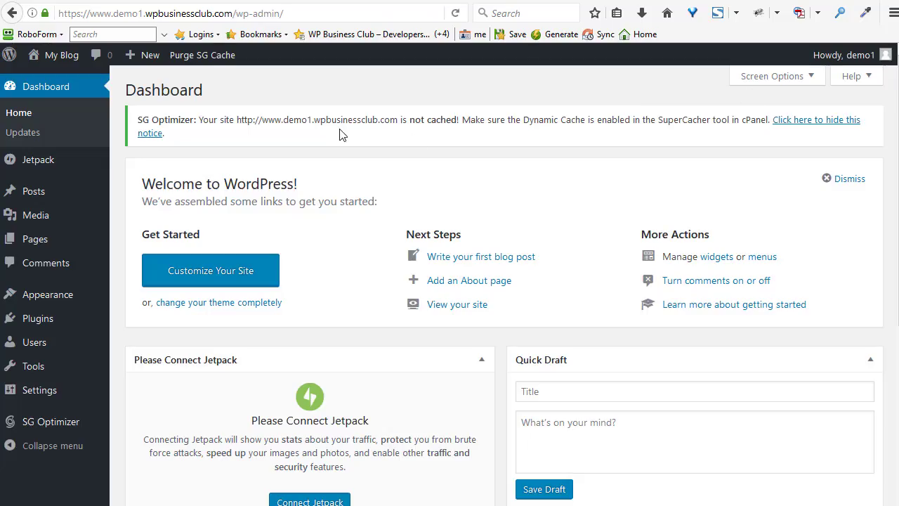
Set the permalink structure to Post name (/%postname%/) and save it.
{"action": "mouse_move", "coordinate": [39, 394]}
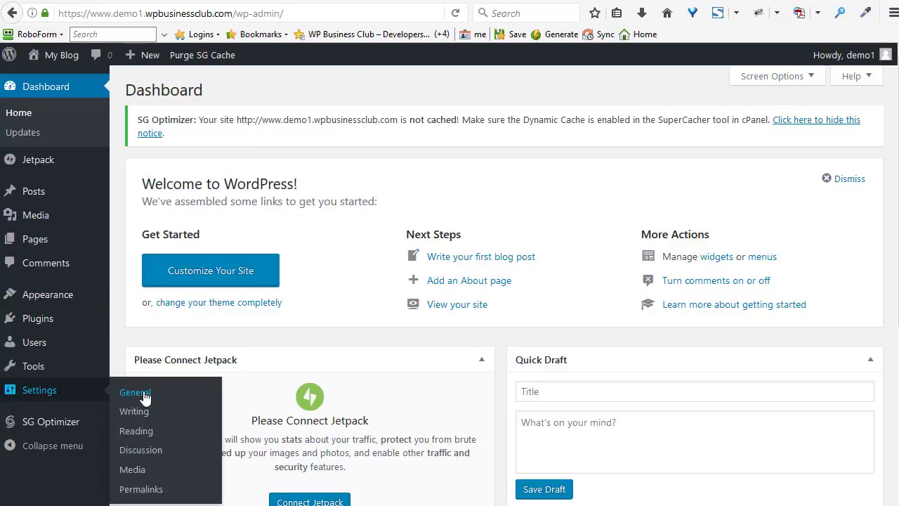
{"action": "left_click", "coordinate": [136, 432]}
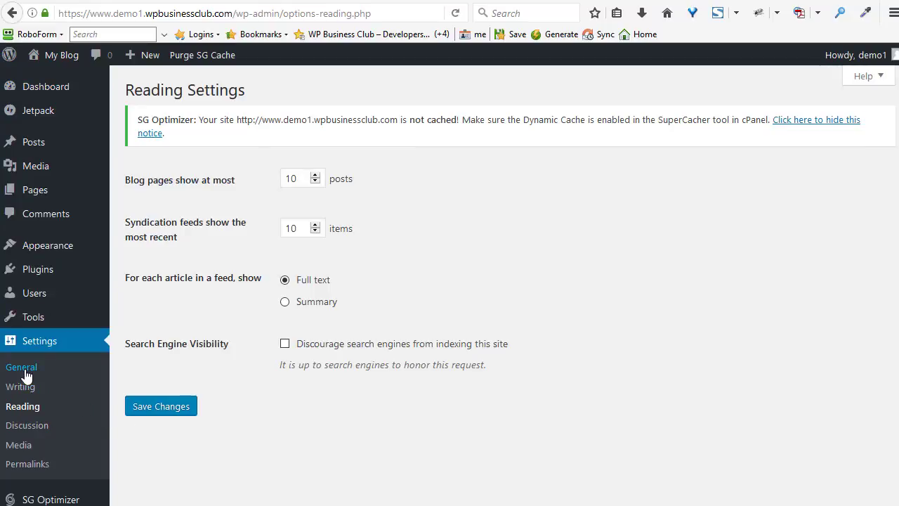
{"action": "left_click", "coordinate": [21, 465]}
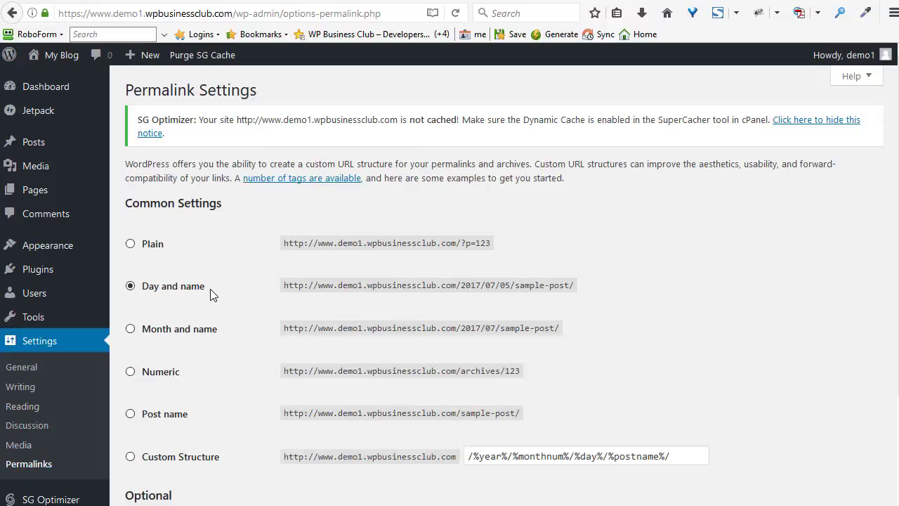
{"action": "scroll", "coordinate": [141, 223], "scroll_direction": "down", "scroll_amount": 2}
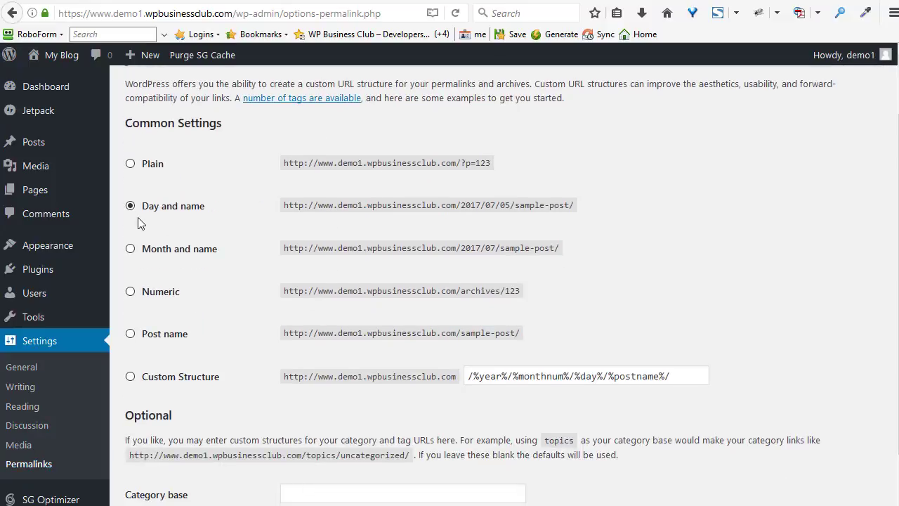
{"action": "left_click", "coordinate": [131, 378]}
{"action": "scroll", "coordinate": [201, 380], "scroll_direction": "down", "scroll_amount": 3}
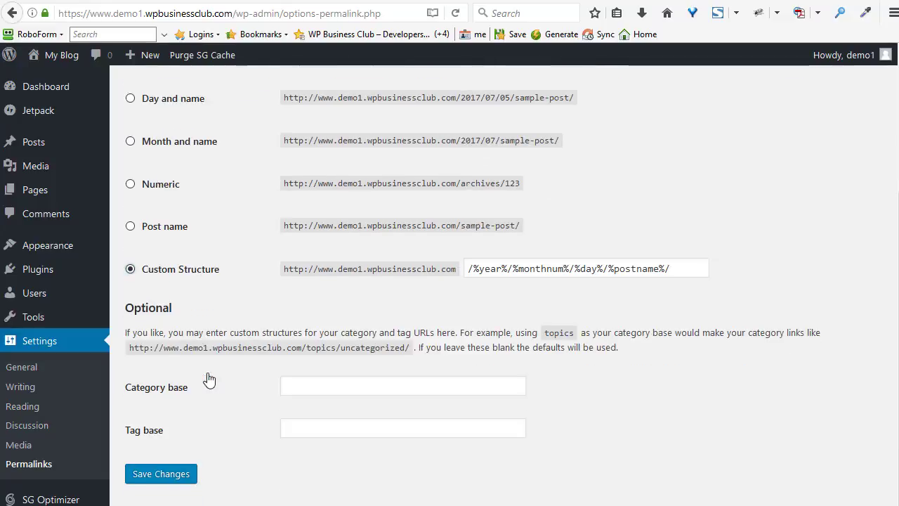
{"action": "left_click", "coordinate": [167, 472]}
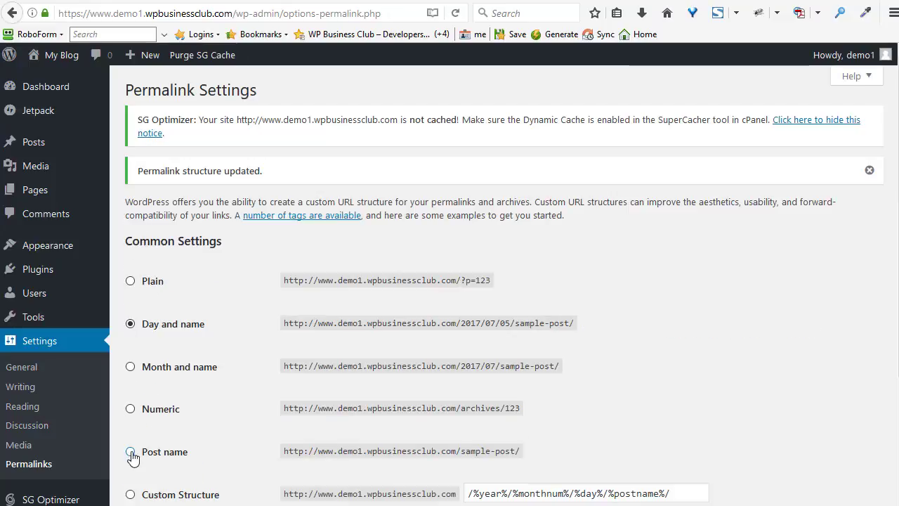
{"action": "left_click", "coordinate": [129, 452]}
{"action": "scroll", "coordinate": [151, 453], "scroll_direction": "down", "scroll_amount": 5}
{"action": "left_click", "coordinate": [170, 479]}
{"action": "mouse_move", "coordinate": [35, 316]}
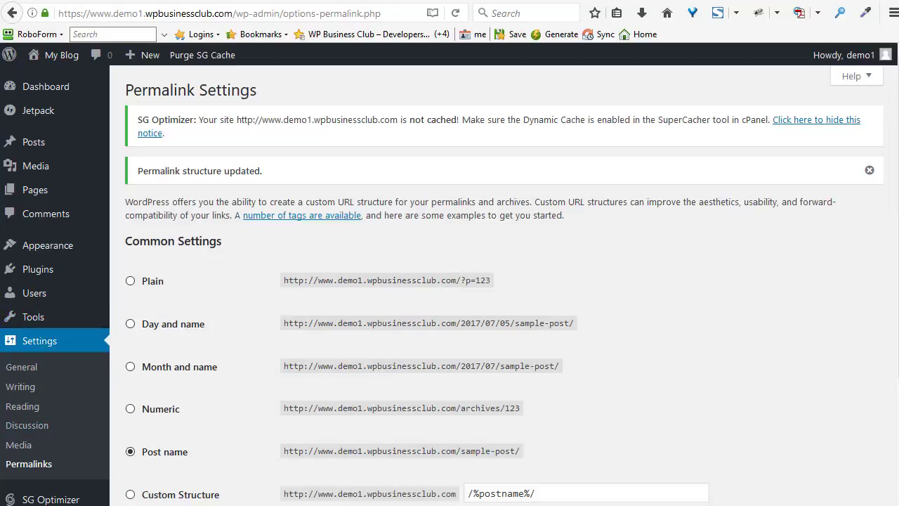
Change the WordPress Address and Site Address from http to https.
{"action": "left_click", "coordinate": [16, 370]}
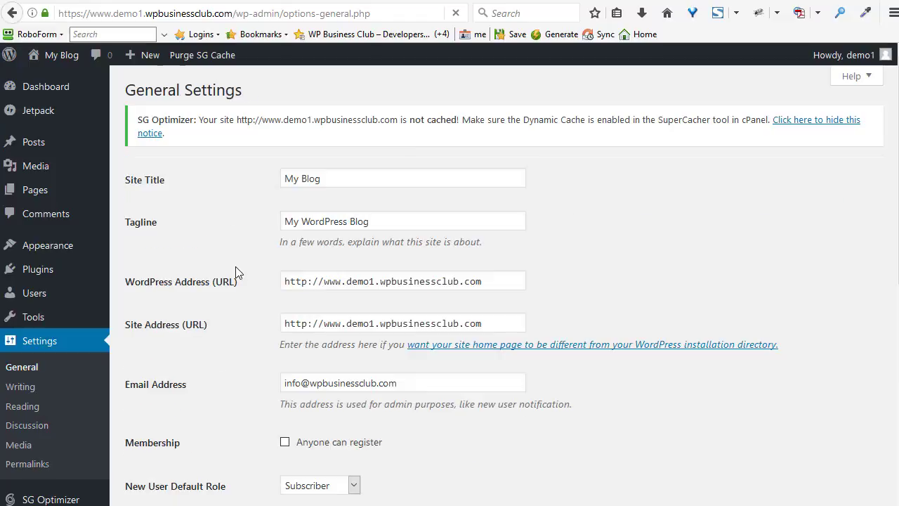
{"action": "left_click", "coordinate": [308, 283]}
{"action": "type", "text": "s"}
{"action": "left_click", "coordinate": [307, 323]}
{"action": "type", "text": "s"}
{"action": "scroll", "coordinate": [321, 323], "scroll_direction": "down", "scroll_amount": 5}
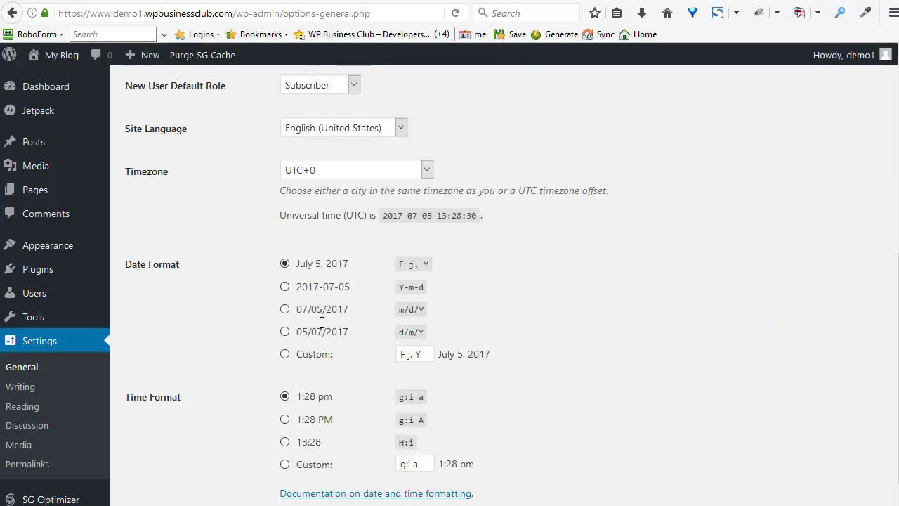
Set the Site Language to English (UK) and save the general settings.
{"action": "left_click", "coordinate": [326, 128]}
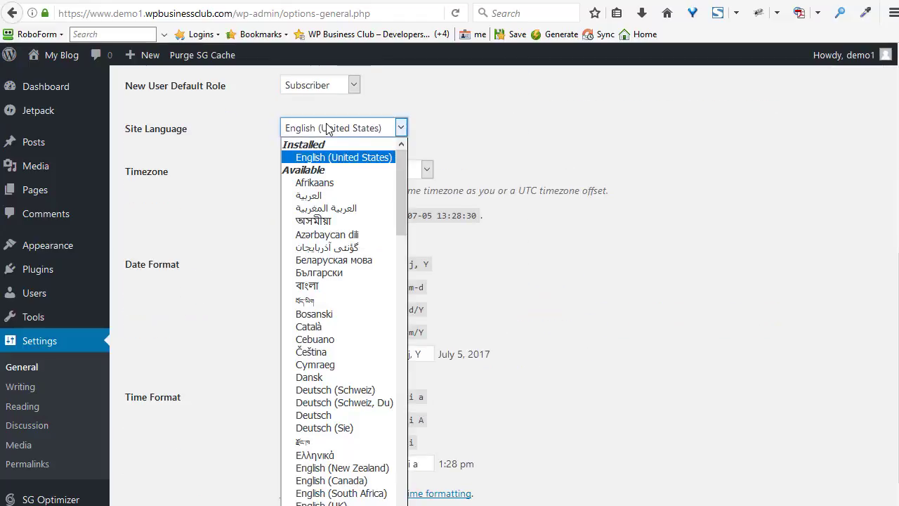
{"action": "scroll", "coordinate": [402, 196], "scroll_direction": "down", "scroll_amount": 4}
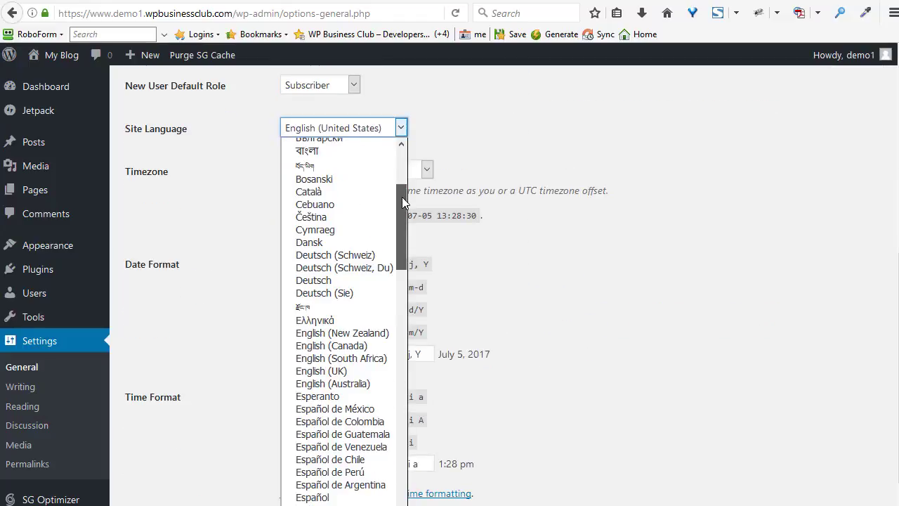
{"action": "left_click", "coordinate": [326, 370]}
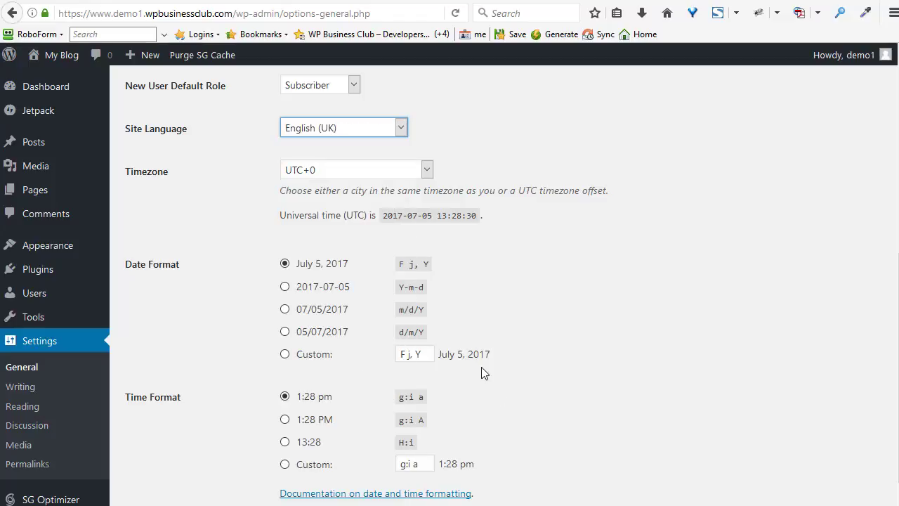
{"action": "scroll", "coordinate": [552, 375], "scroll_direction": "down", "scroll_amount": 3}
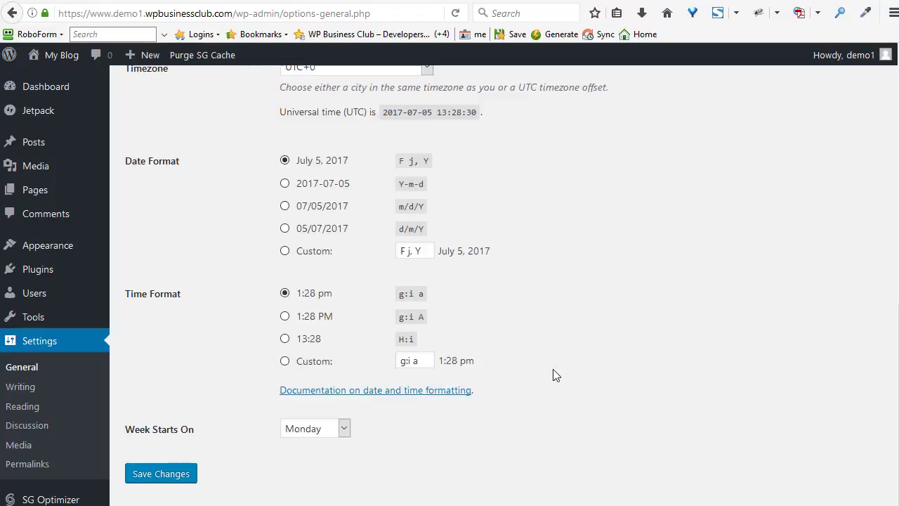
{"action": "left_click", "coordinate": [153, 474]}
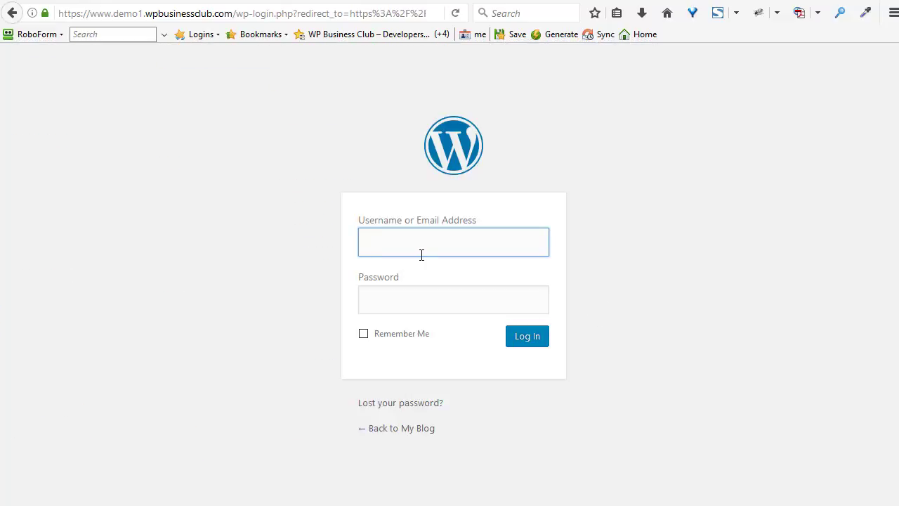
Log back in to the admin area with the site's username and password.
{"action": "type", "text": "demo1"}
{"action": "key", "text": "Tab"}
{"action": "key", "text": "ctrl+v"}
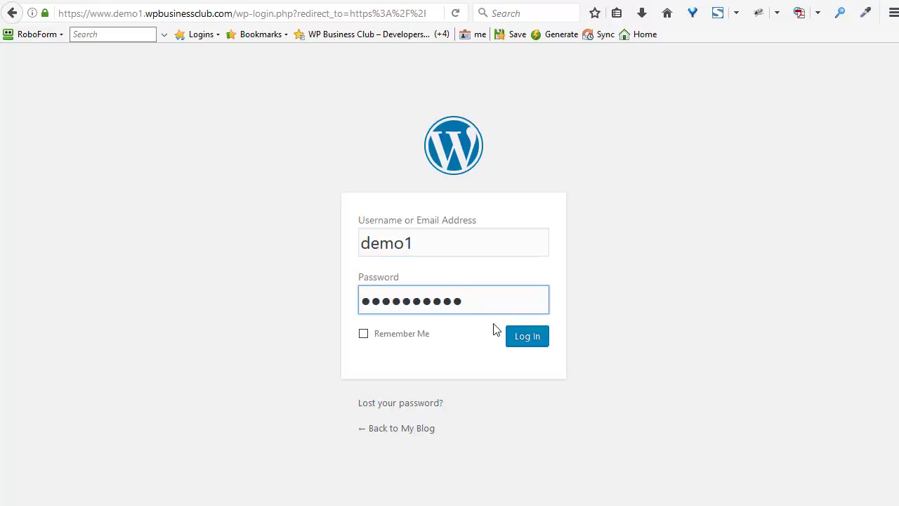
{"action": "left_click", "coordinate": [523, 342]}
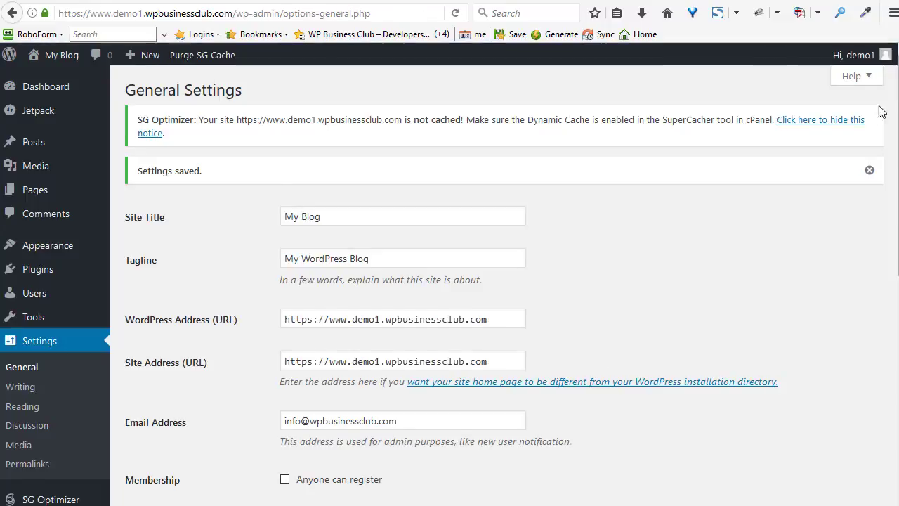
{"action": "left_click", "coordinate": [783, 54]}
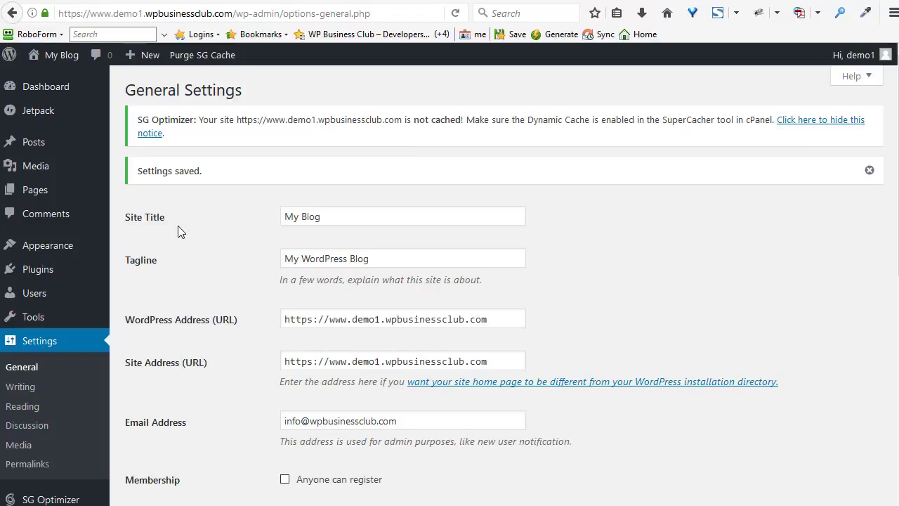
Purge the SiteGround cache and look over the saved General Settings.
{"action": "left_click", "coordinate": [200, 60]}
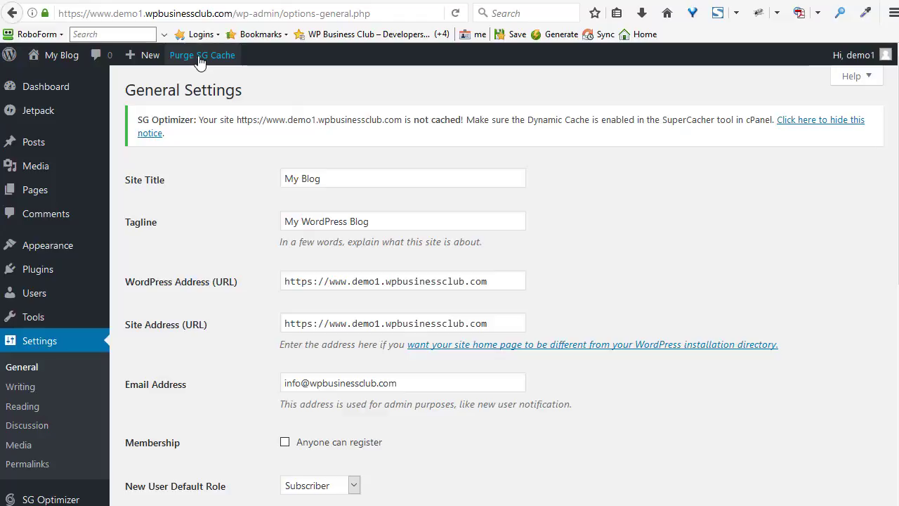
{"action": "scroll", "coordinate": [219, 231], "scroll_direction": "down", "scroll_amount": 3}
{"action": "scroll", "coordinate": [220, 232], "scroll_direction": "down", "scroll_amount": 3}
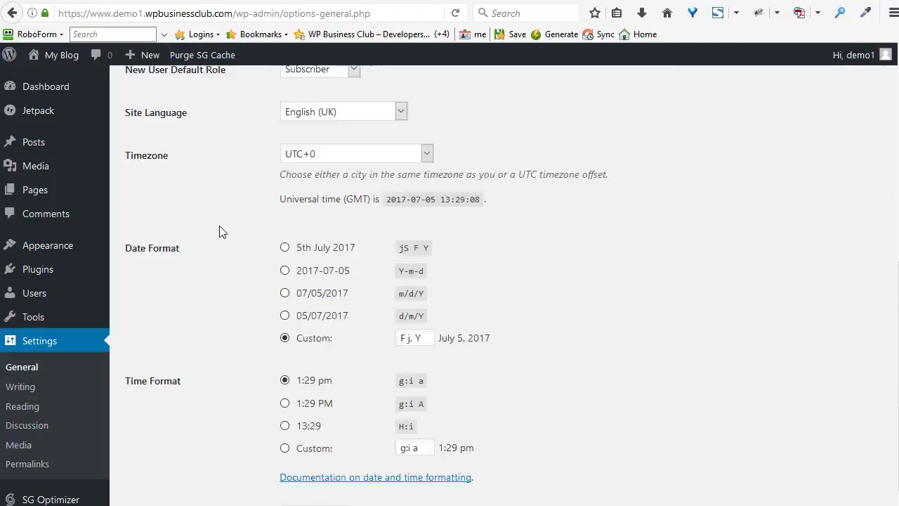
{"action": "scroll", "coordinate": [220, 232], "scroll_direction": "up", "scroll_amount": 6}
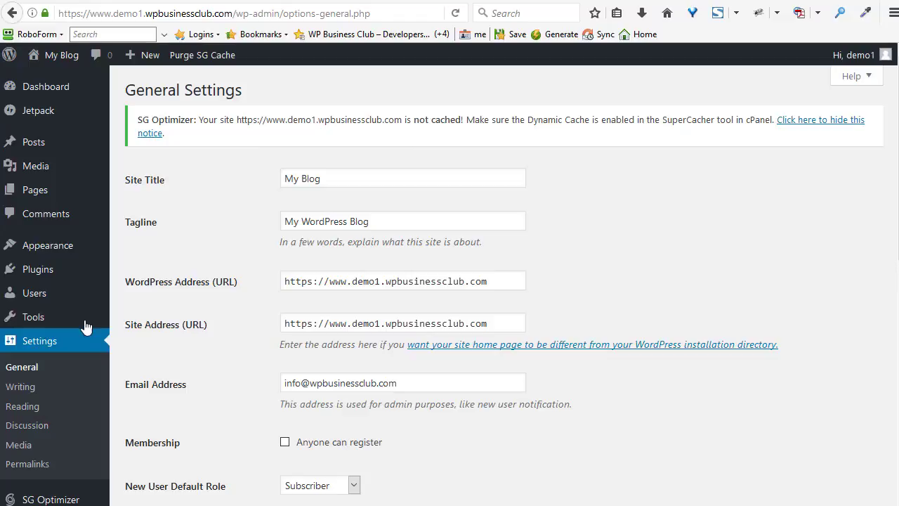
Search the plugin directory for 'really simple ssl'.
{"action": "mouse_move", "coordinate": [42, 269]}
{"action": "left_click", "coordinate": [131, 291]}
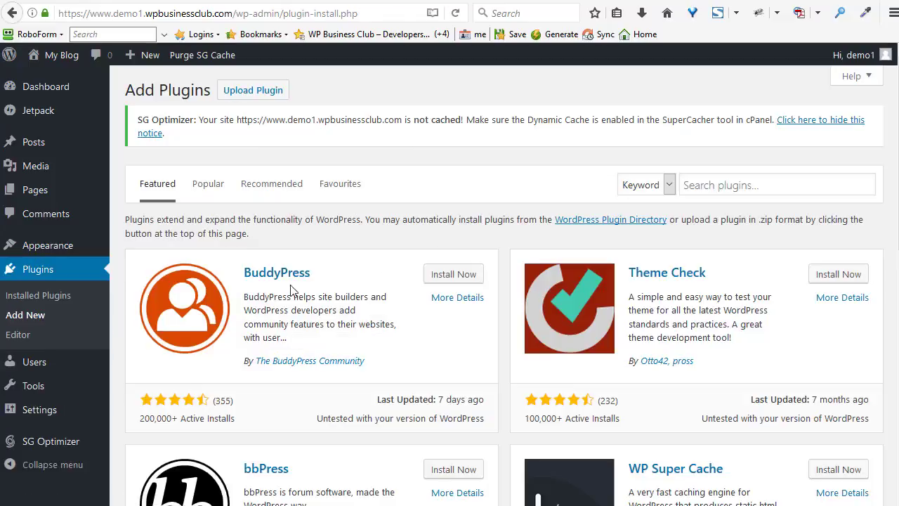
{"action": "left_click", "coordinate": [725, 184]}
{"action": "type", "text": "really"}
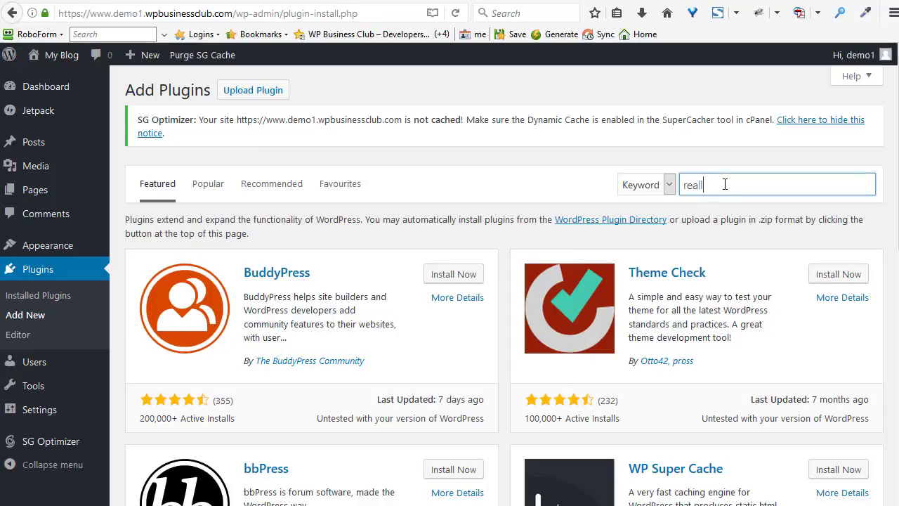
{"action": "type", "text": " simple ssl"}
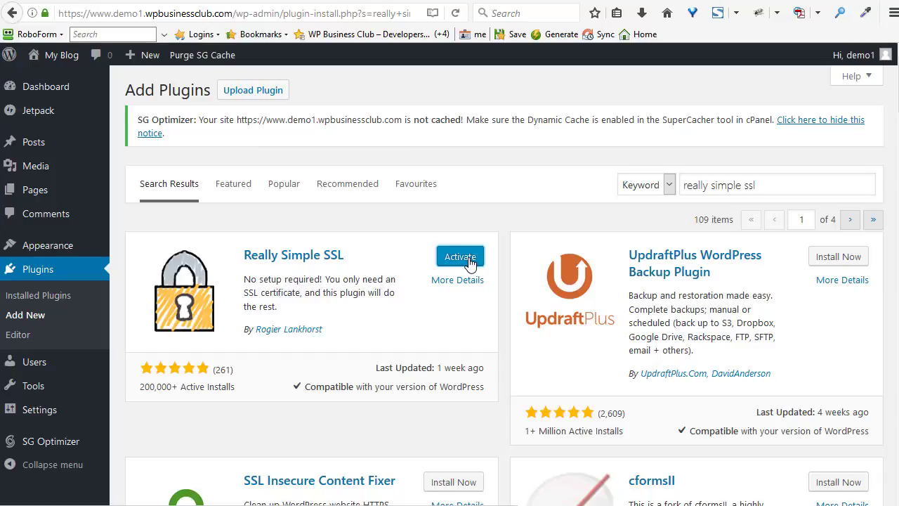
Activate Really Simple SSL, dismiss the Jetpack banner, and activate SSL for the site.
{"action": "left_click", "coordinate": [467, 259]}
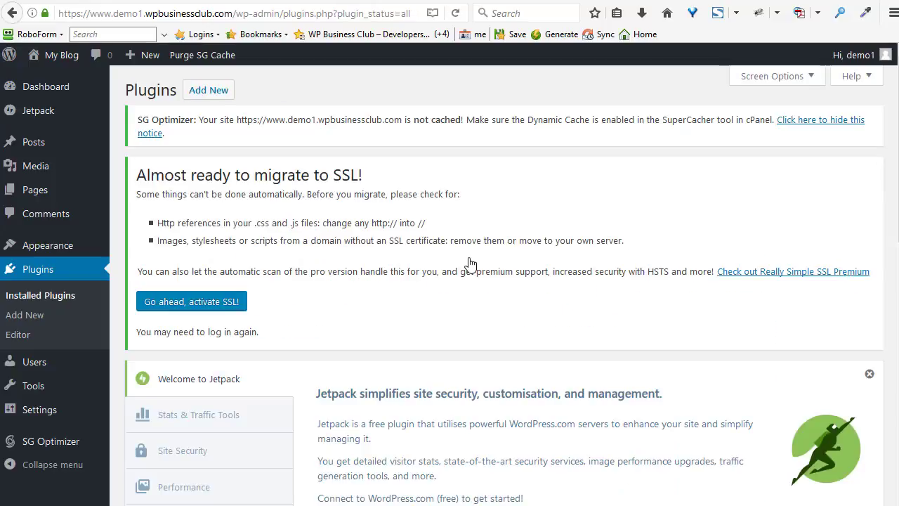
{"action": "scroll", "coordinate": [470, 262], "scroll_direction": "down", "scroll_amount": 4}
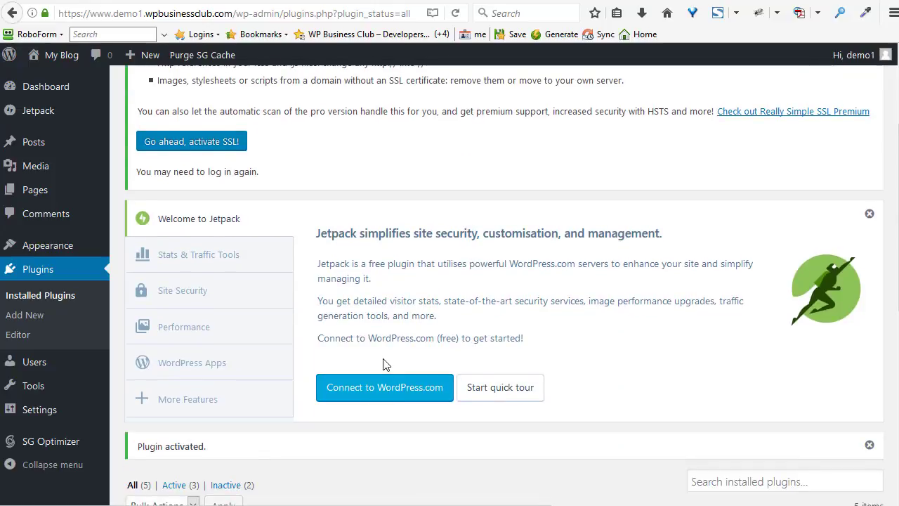
{"action": "scroll", "coordinate": [379, 373], "scroll_direction": "up", "scroll_amount": 4}
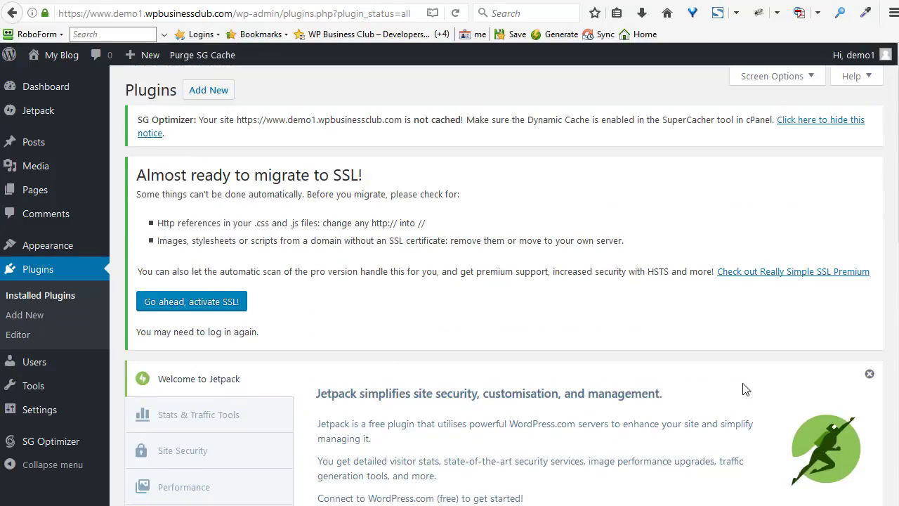
{"action": "left_click", "coordinate": [868, 374]}
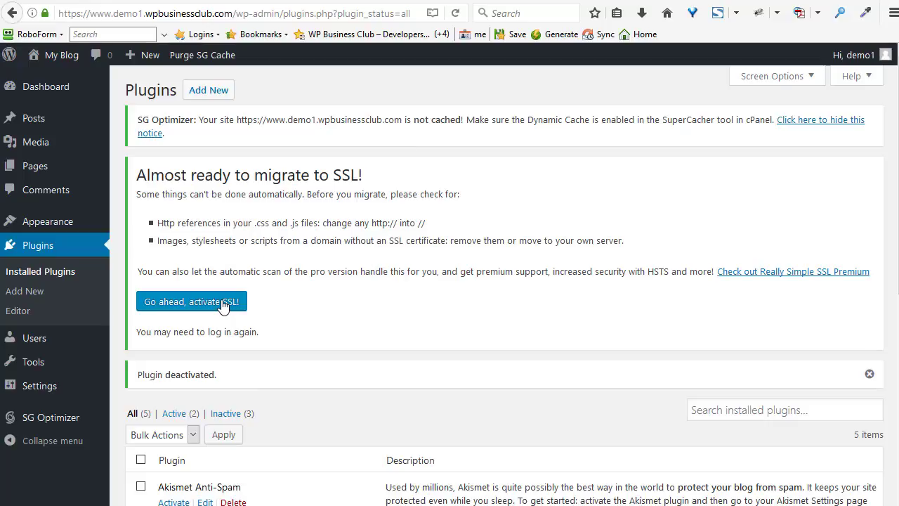
{"action": "left_click", "coordinate": [223, 303]}
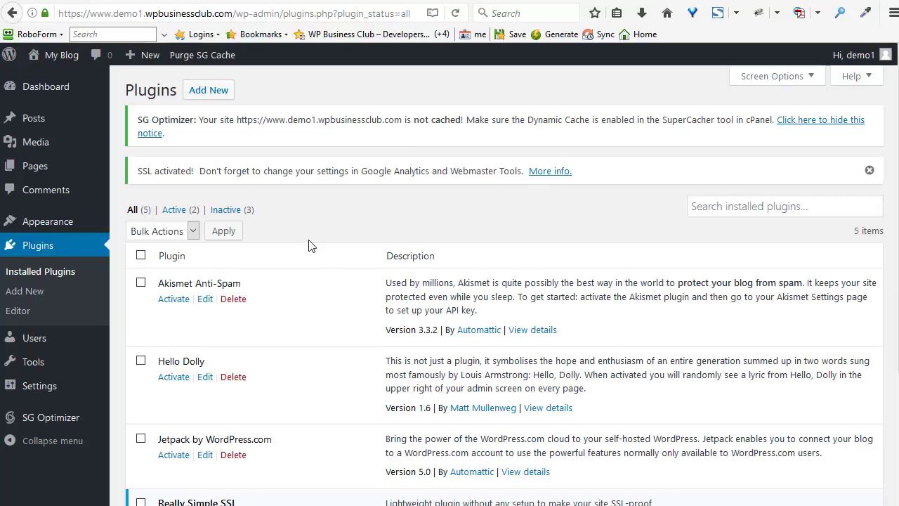
Bulk-delete Akismet Anti-Spam, Hello Dolly and Jetpack, confirming removal of their data.
{"action": "scroll", "coordinate": [309, 246], "scroll_direction": "down", "scroll_amount": 2}
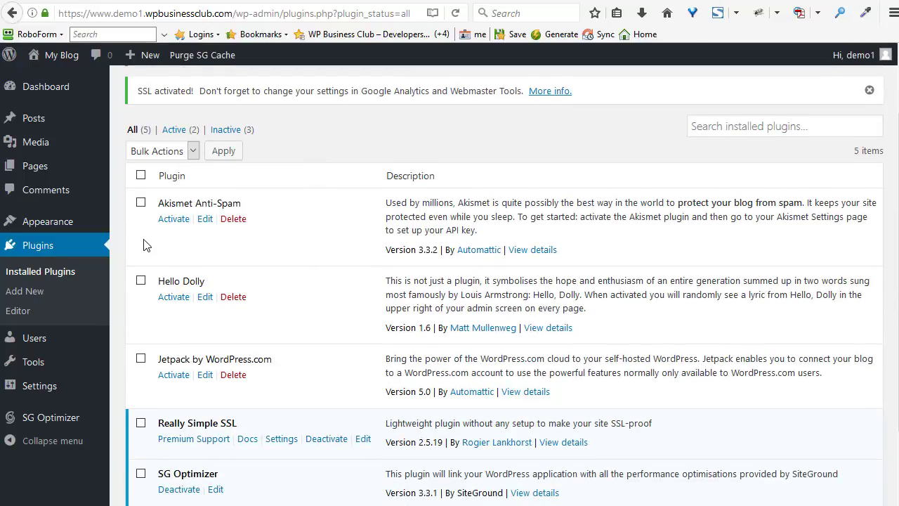
{"action": "left_click", "coordinate": [141, 202]}
{"action": "left_click", "coordinate": [141, 281]}
{"action": "left_click", "coordinate": [141, 359]}
{"action": "left_click", "coordinate": [193, 151]}
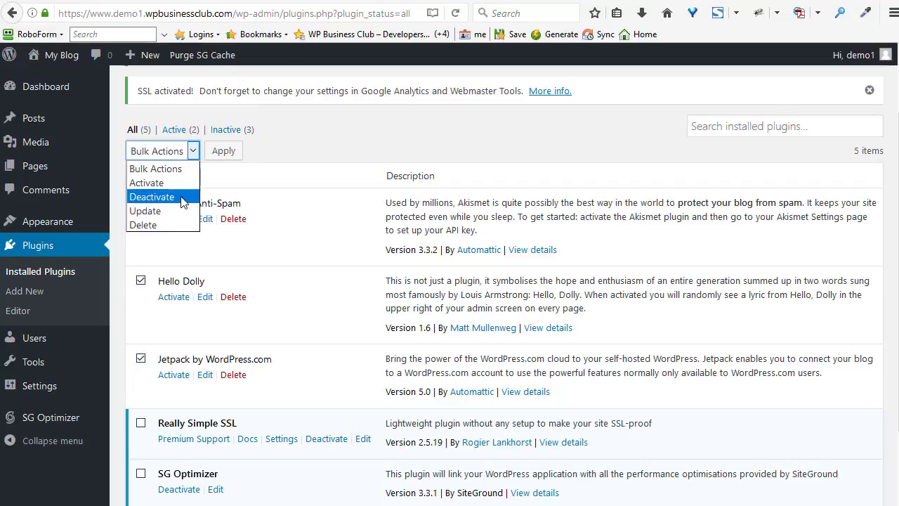
{"action": "left_click", "coordinate": [180, 225]}
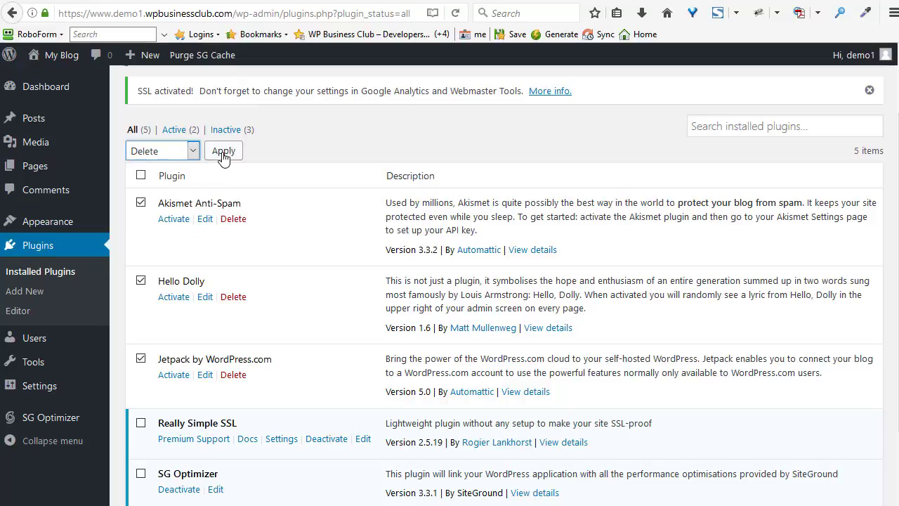
{"action": "left_click", "coordinate": [223, 152]}
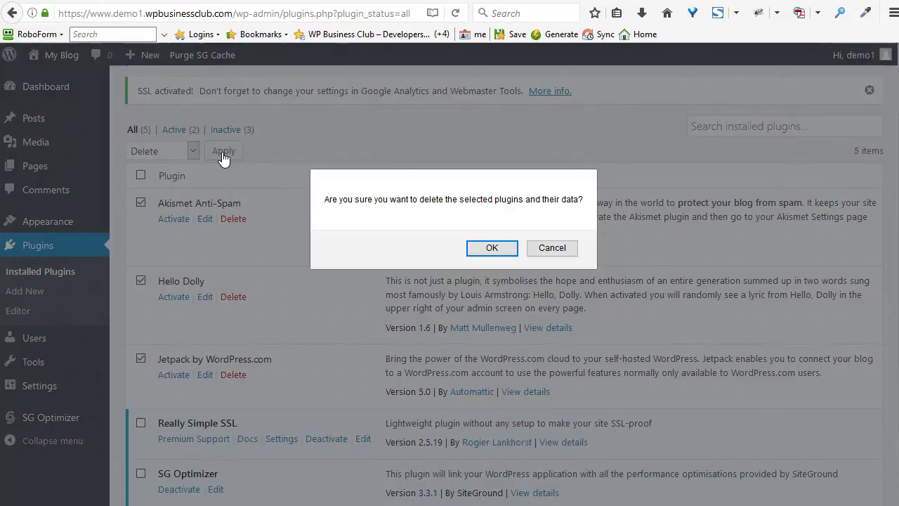
{"action": "left_click", "coordinate": [492, 250]}
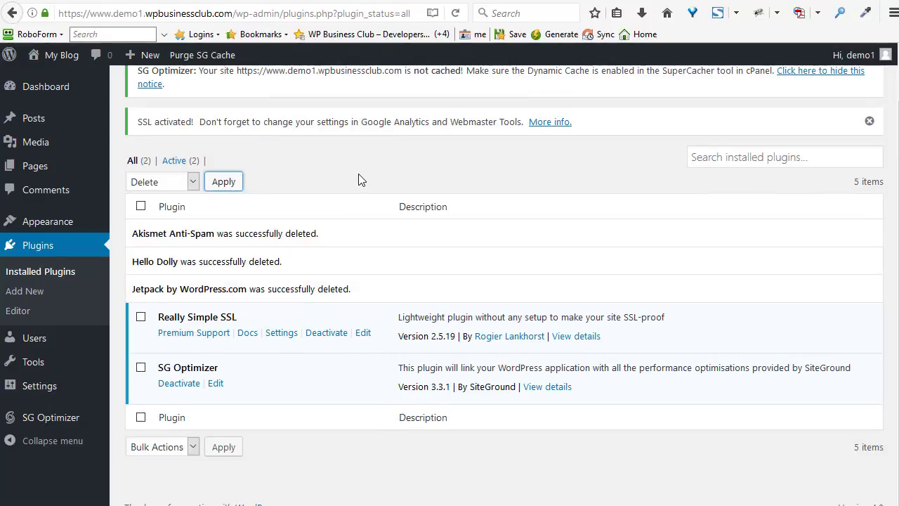
{"action": "mouse_move", "coordinate": [65, 365]}
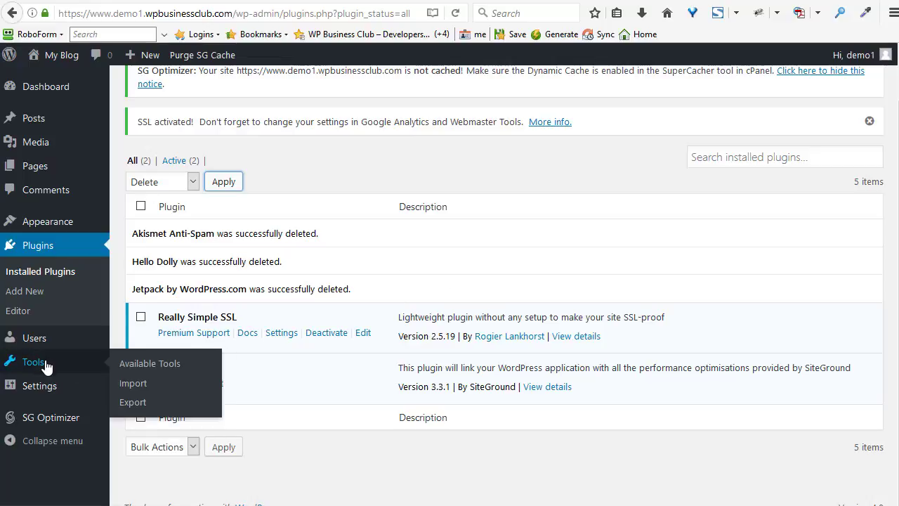
{"action": "mouse_move", "coordinate": [85, 389]}
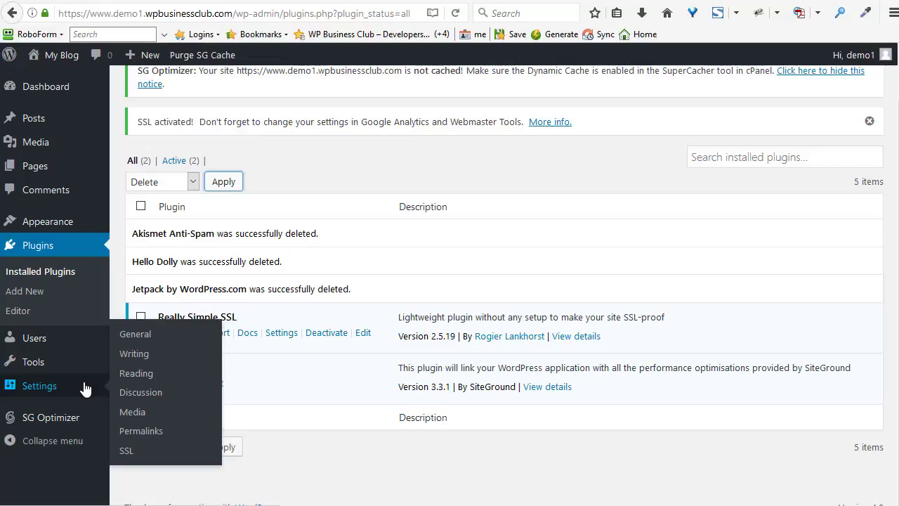
Search for 'updraft', then install and activate UpdraftPlus - Backup/Restore.
{"action": "left_click", "coordinate": [39, 292]}
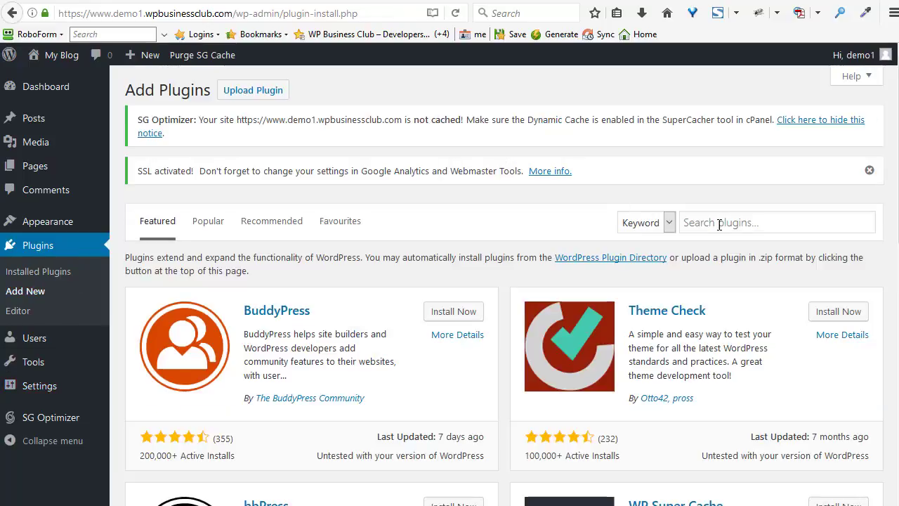
{"action": "left_click", "coordinate": [714, 223]}
{"action": "type", "text": "updraft"}
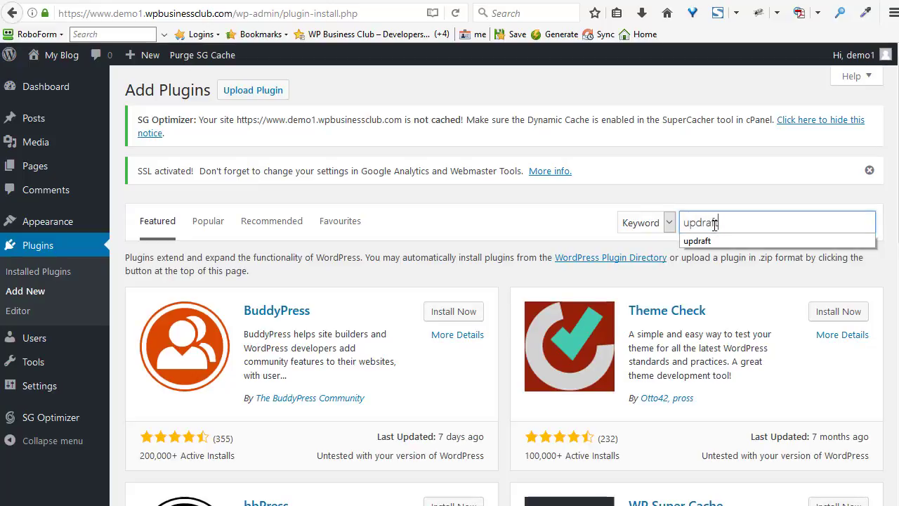
{"action": "key", "text": "Return"}
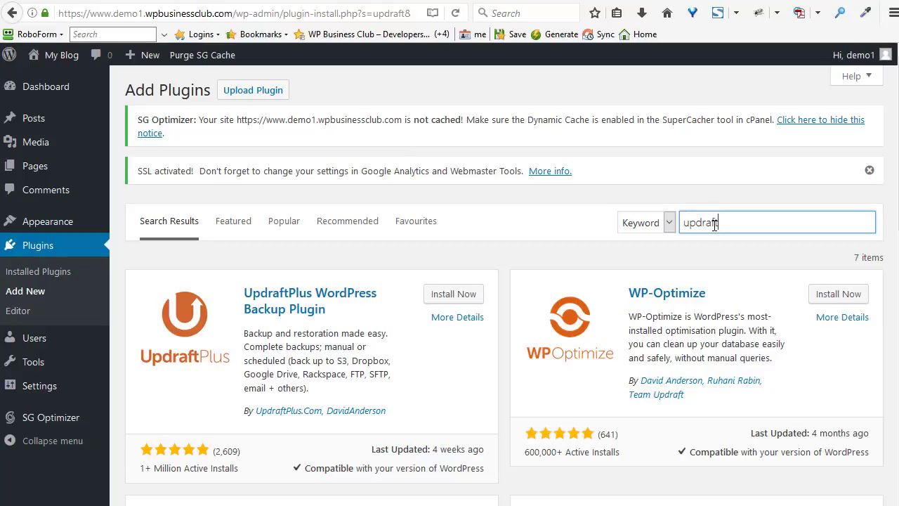
{"action": "left_click", "coordinate": [446, 294]}
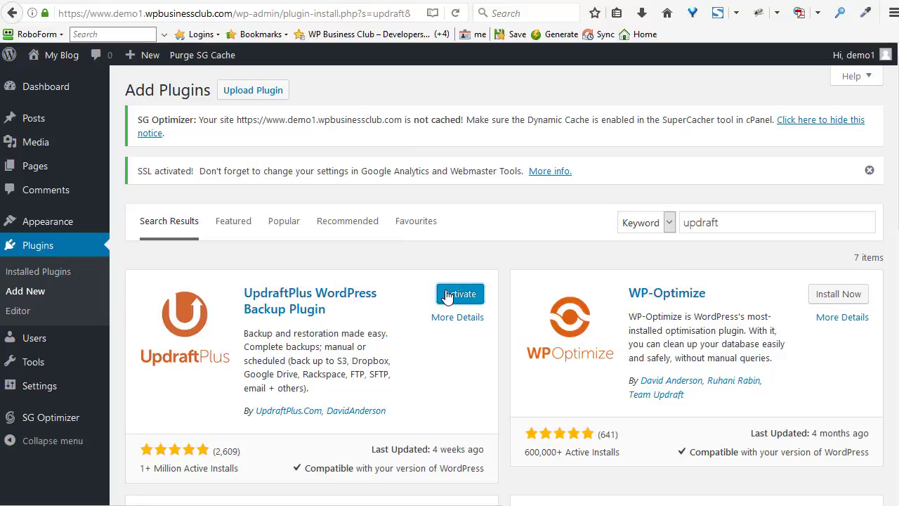
{"action": "left_click", "coordinate": [460, 295]}
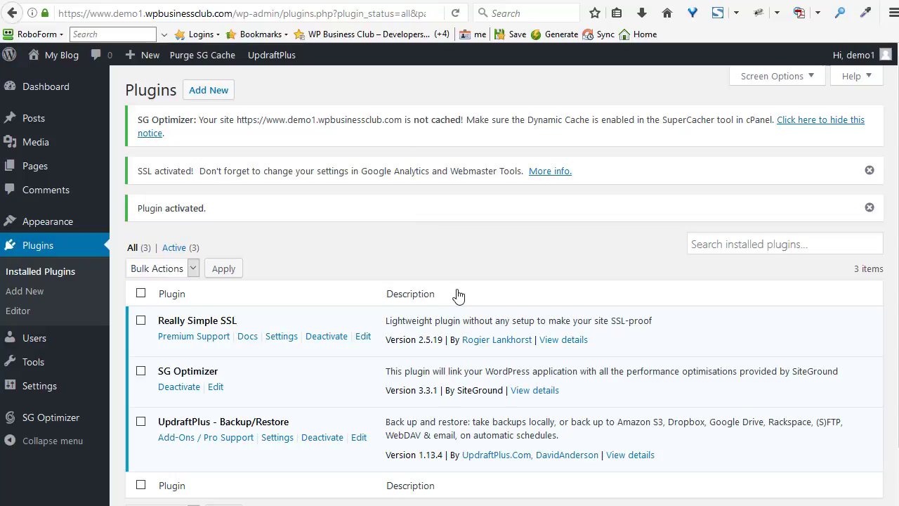
Run a database-only UpdraftPlus backup and dismiss the SSL and SG Optimizer notices.
{"action": "left_click", "coordinate": [275, 438]}
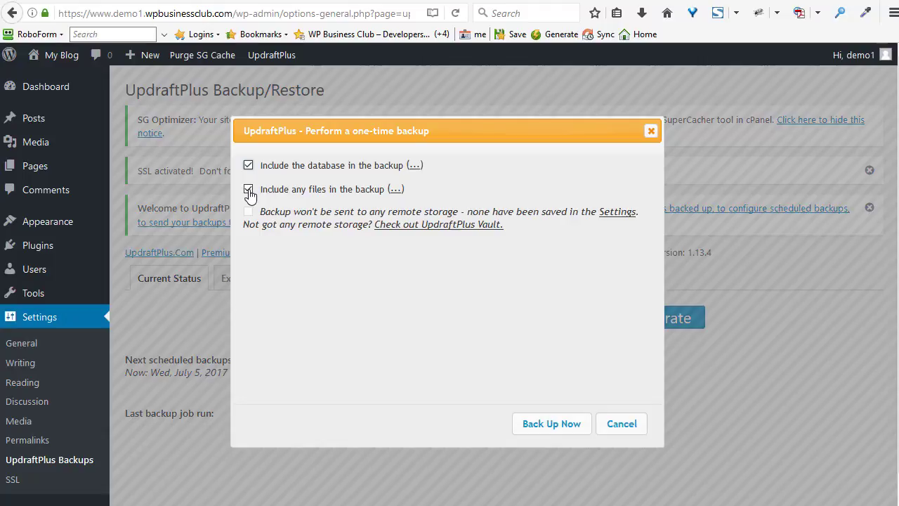
{"action": "left_click", "coordinate": [249, 190]}
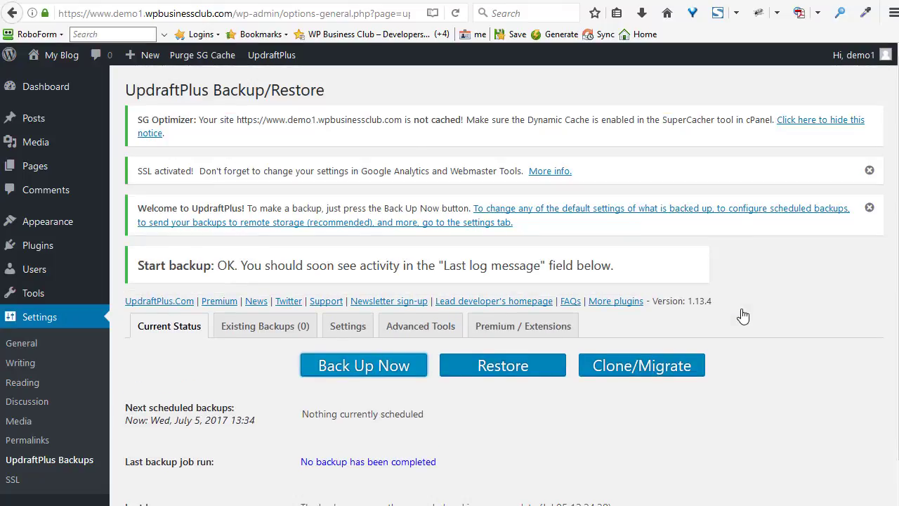
{"action": "left_click", "coordinate": [870, 171]}
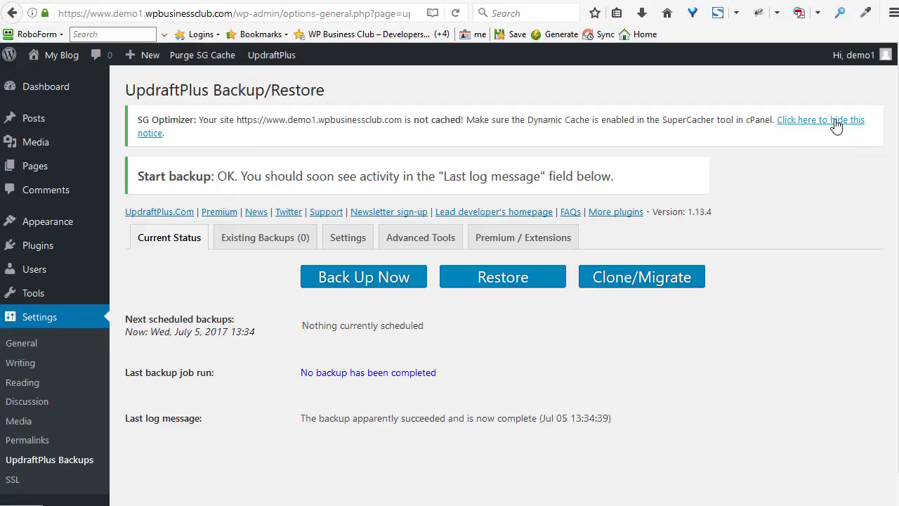
{"action": "left_click", "coordinate": [835, 125]}
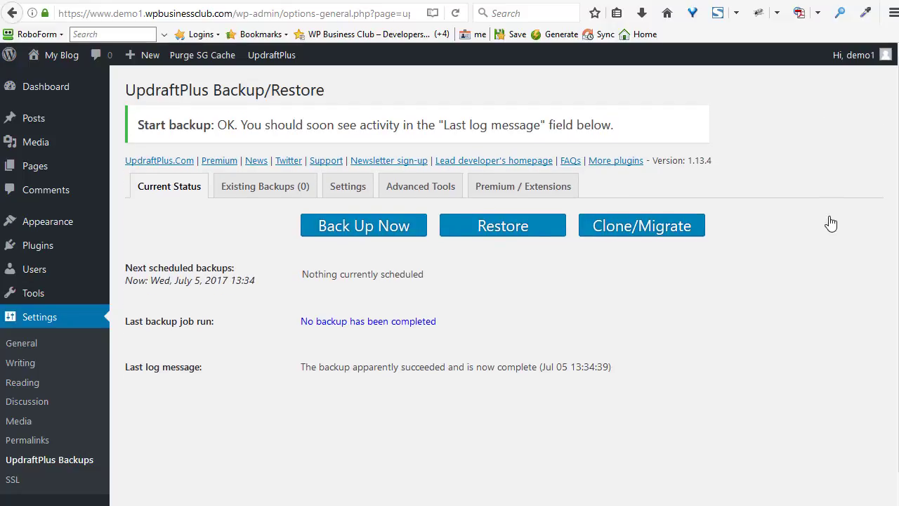